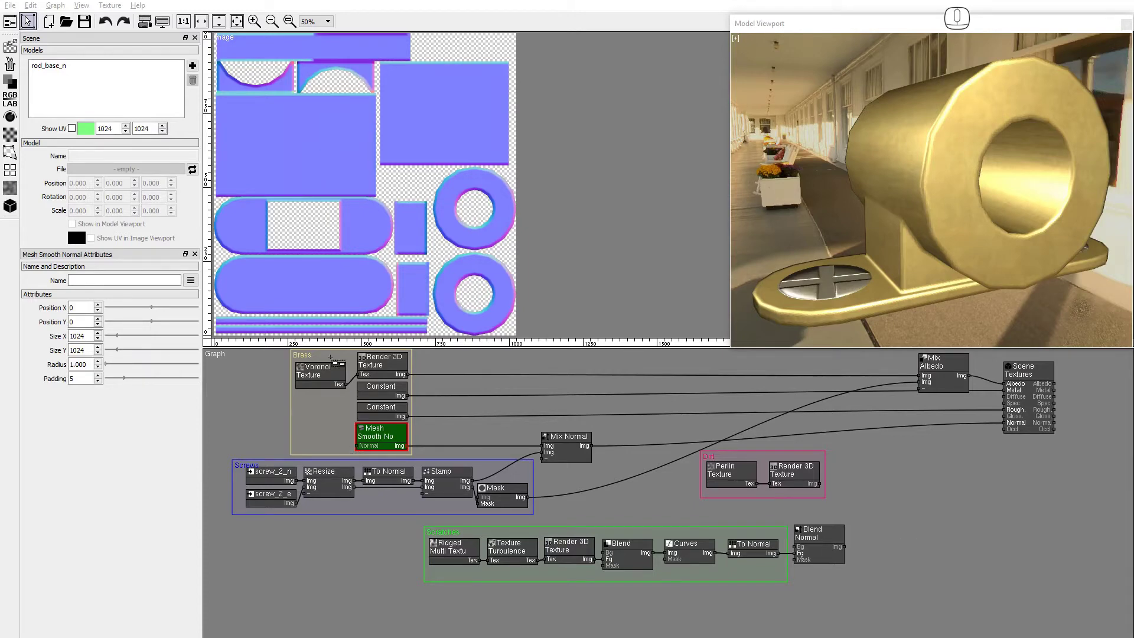
Preview the brass group: Voronoi texture, brass 3D texture, white and grey Constants, smoothed mesh normals
click(322, 378)
click(383, 372)
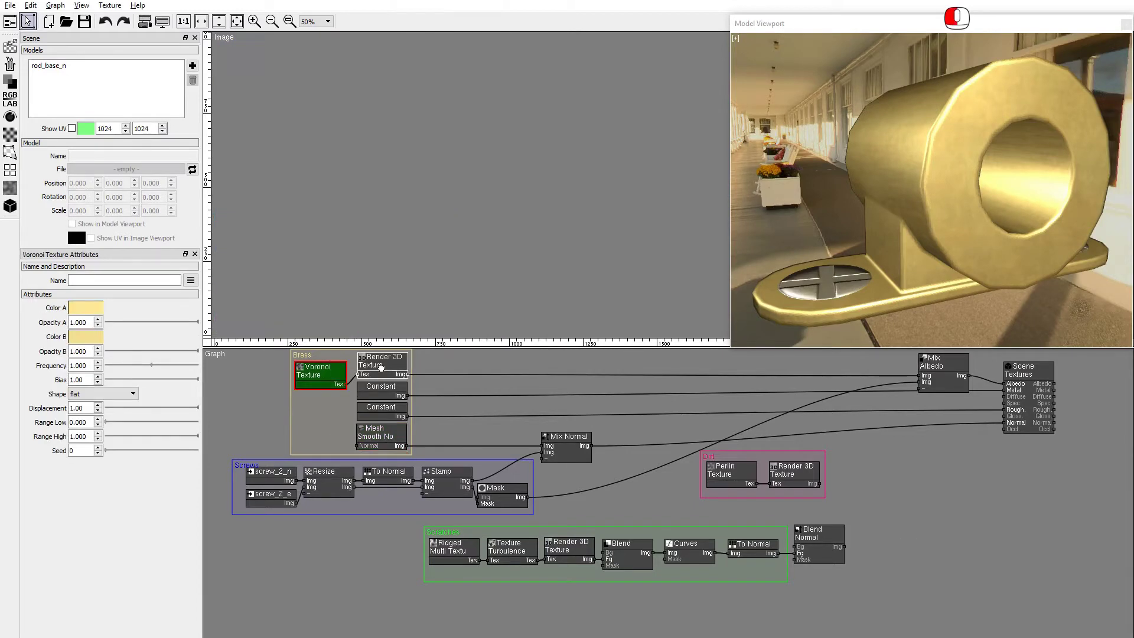
click(383, 392)
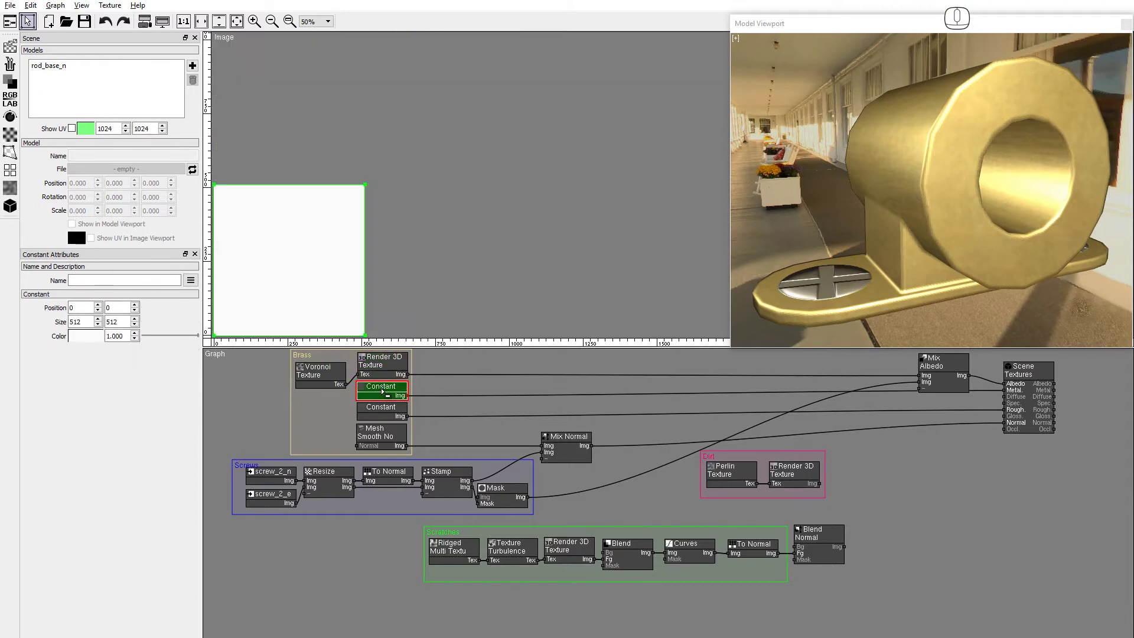
click(381, 411)
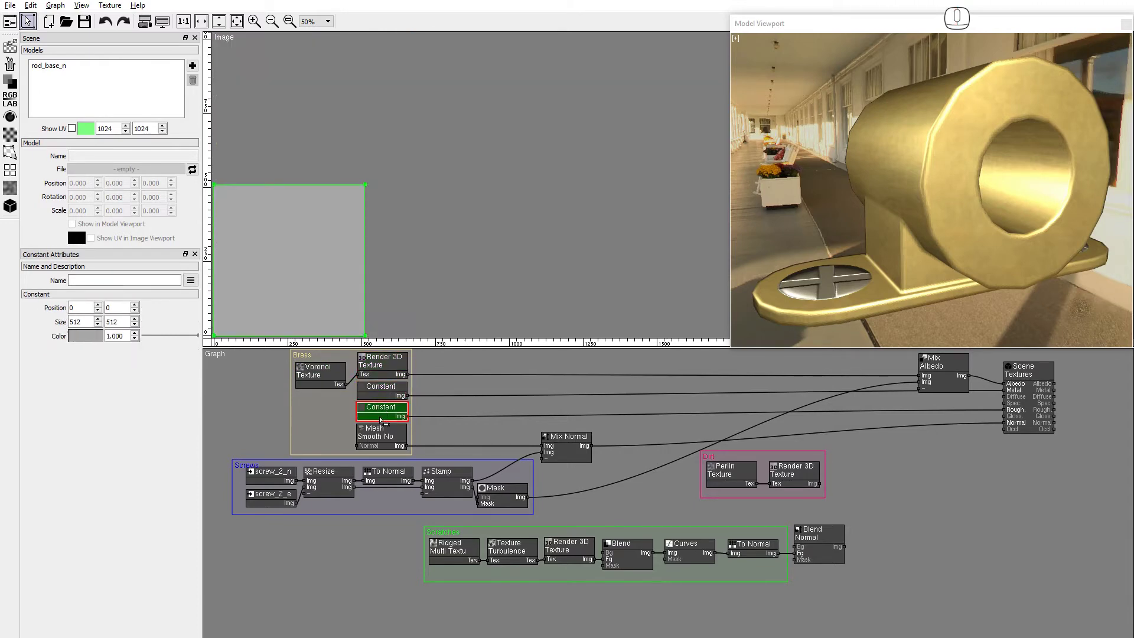
click(380, 438)
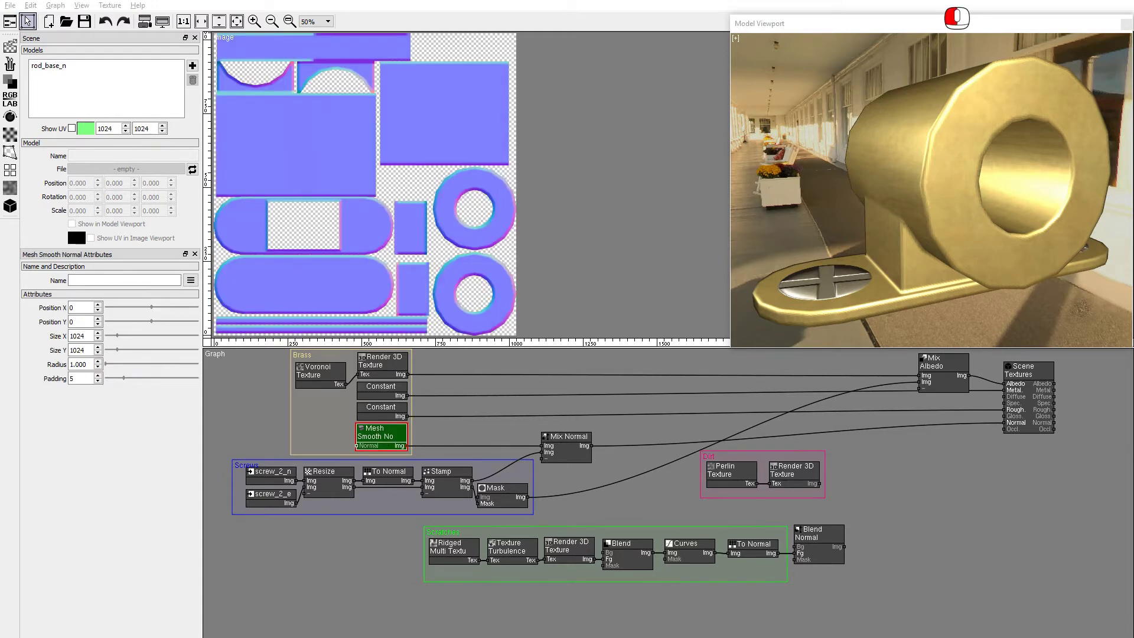
Preview the screw group: screw_2_n, screw_2_e, resized normals, To Normal, stamped screws, mask, combined normals
click(277, 477)
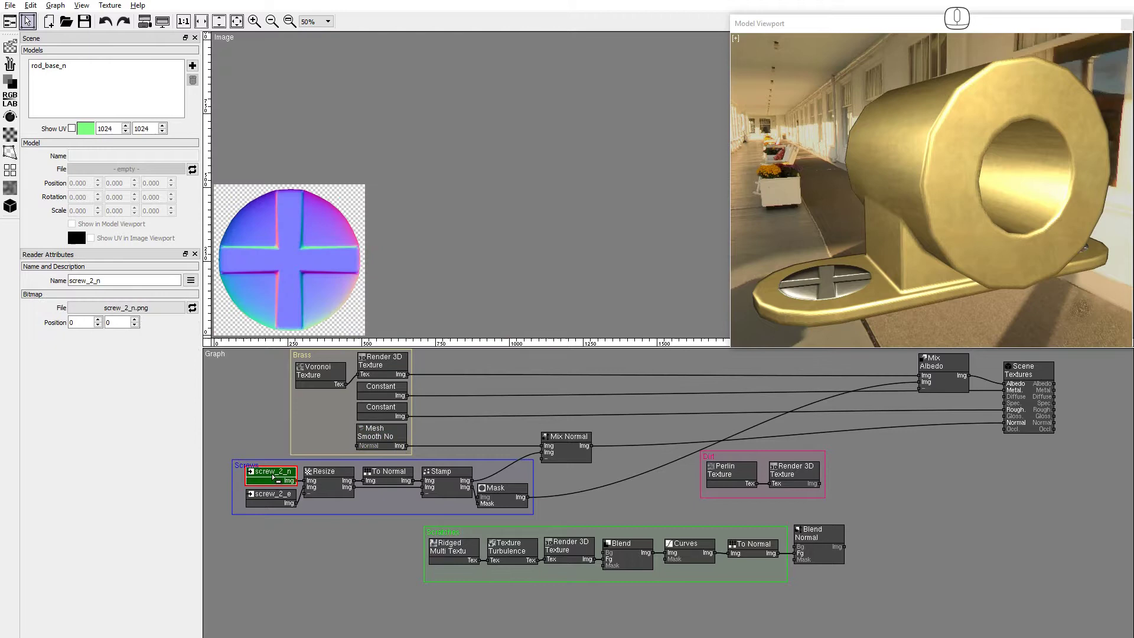
click(275, 502)
click(327, 491)
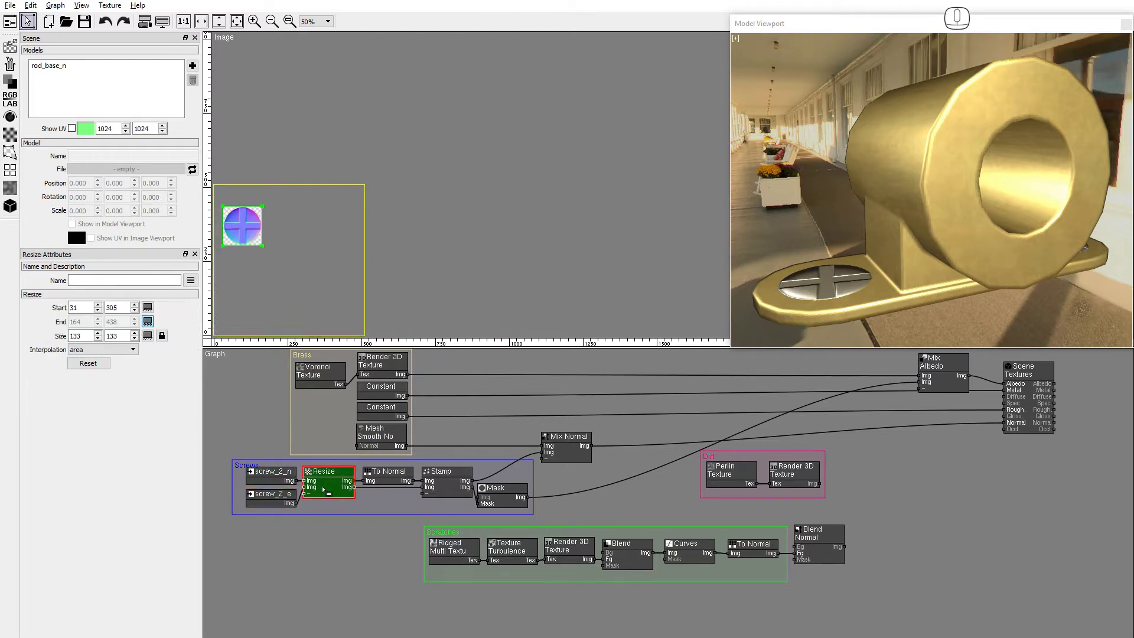
click(394, 476)
click(450, 482)
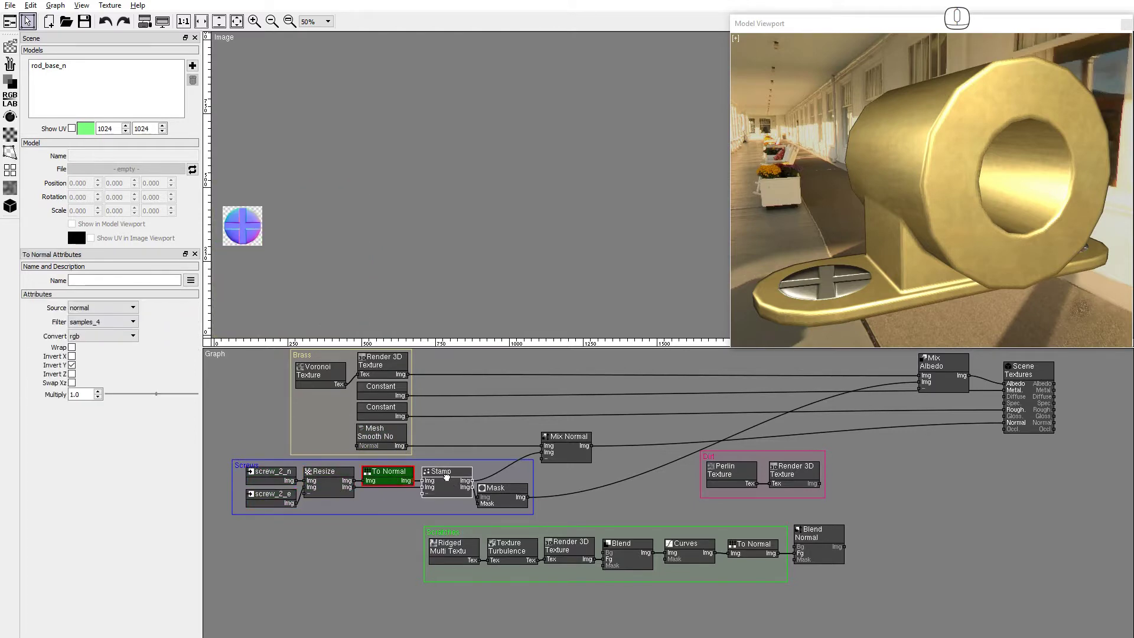
click(499, 491)
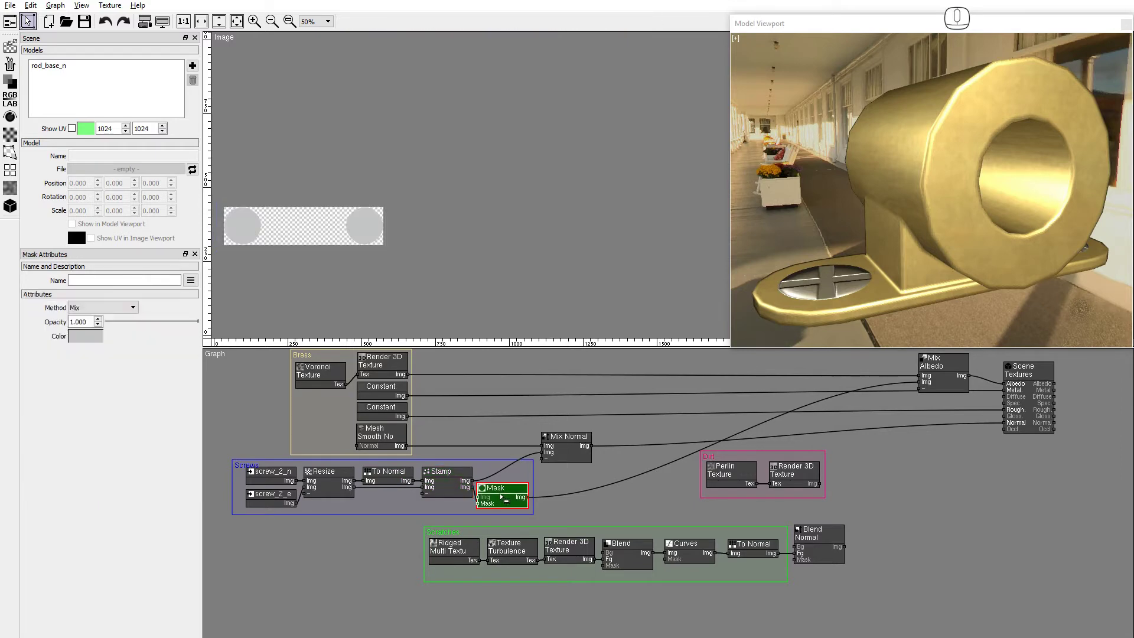
click(564, 455)
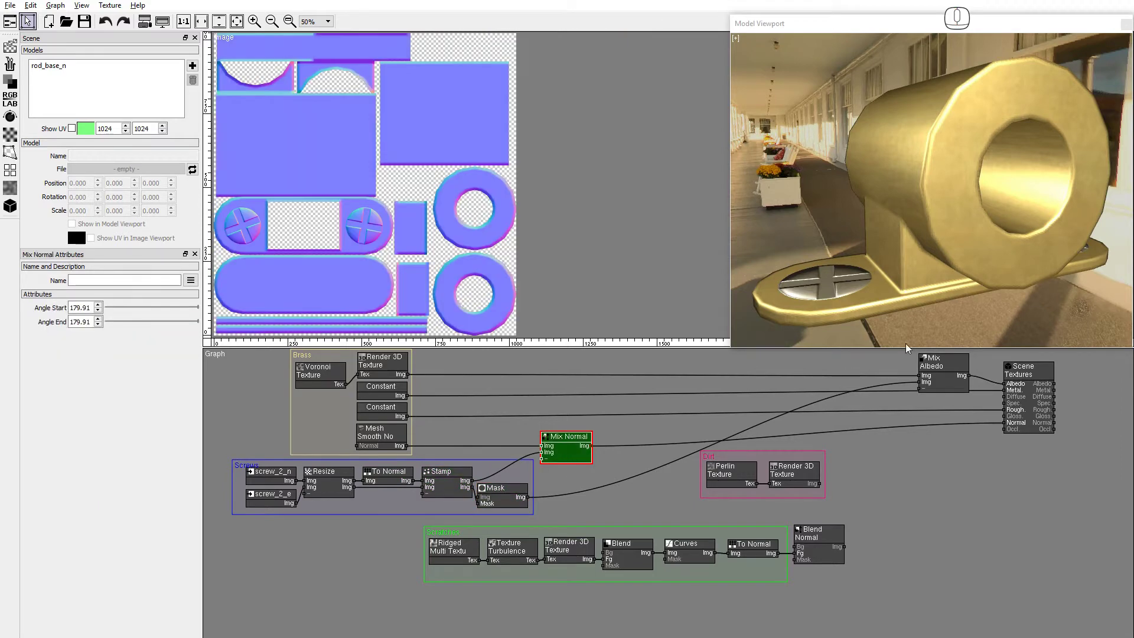
Inspect the mixed yellow albedo and the dirt Perlin texture rendered onto the model
click(939, 376)
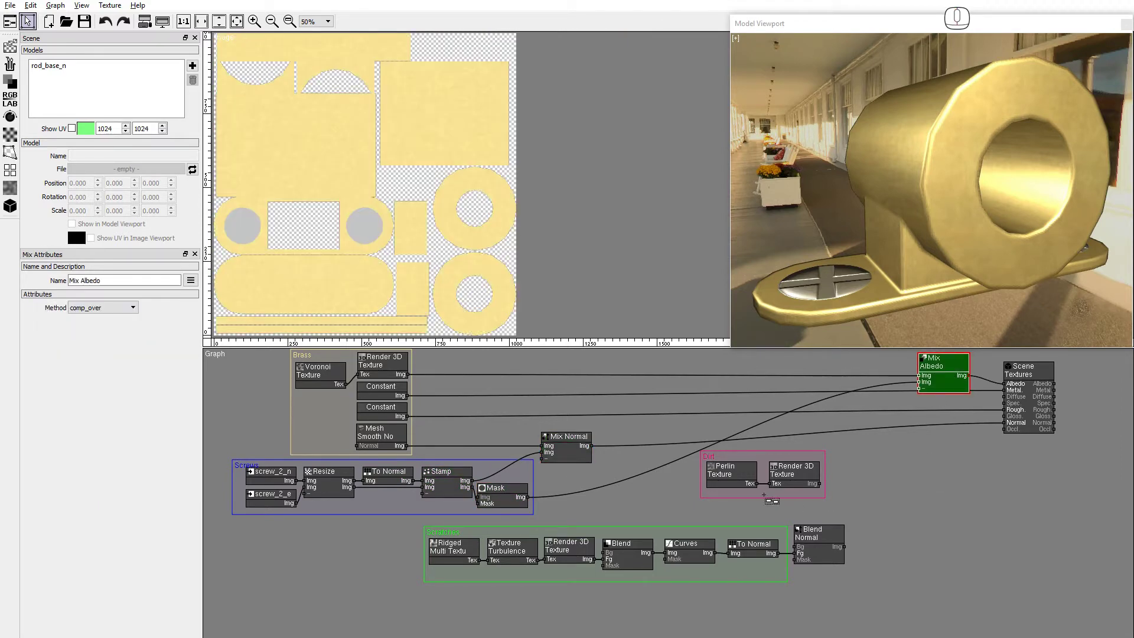
click(727, 476)
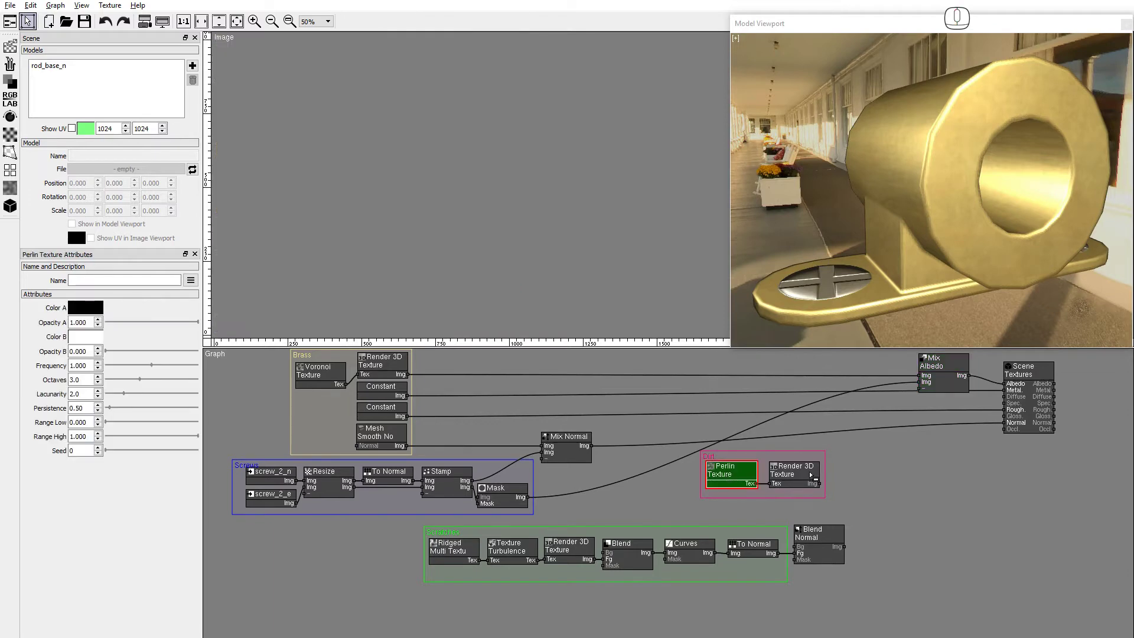
click(811, 475)
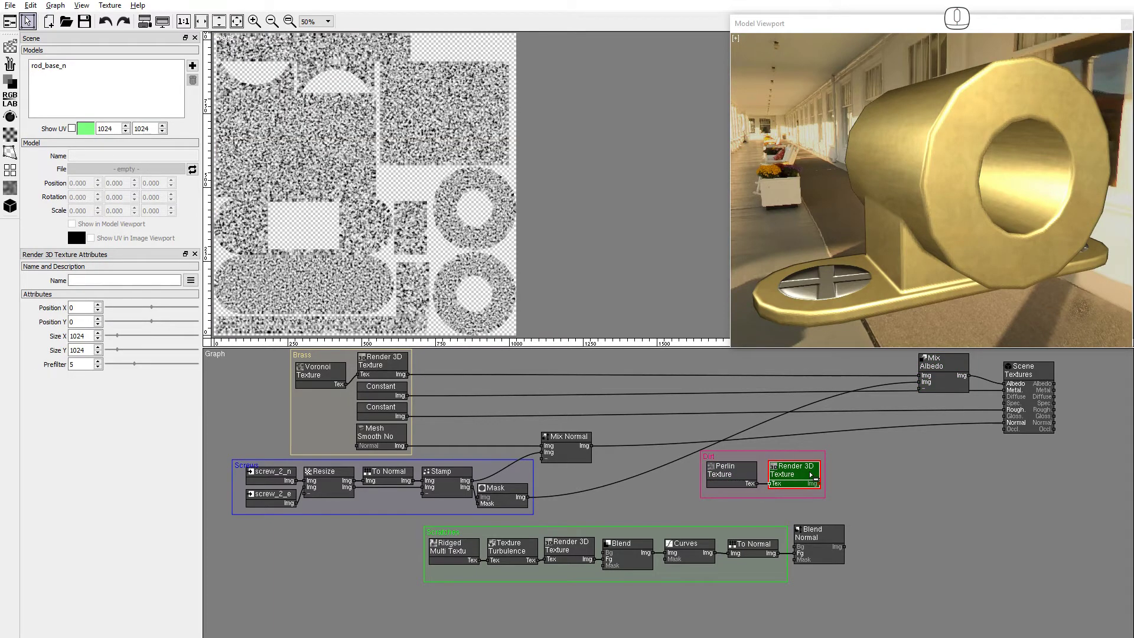
Preview the scratch chain (Ridged Multi, 3D texture, Blend, Curves, To Normal) and the final mixed normal map
click(458, 553)
click(560, 553)
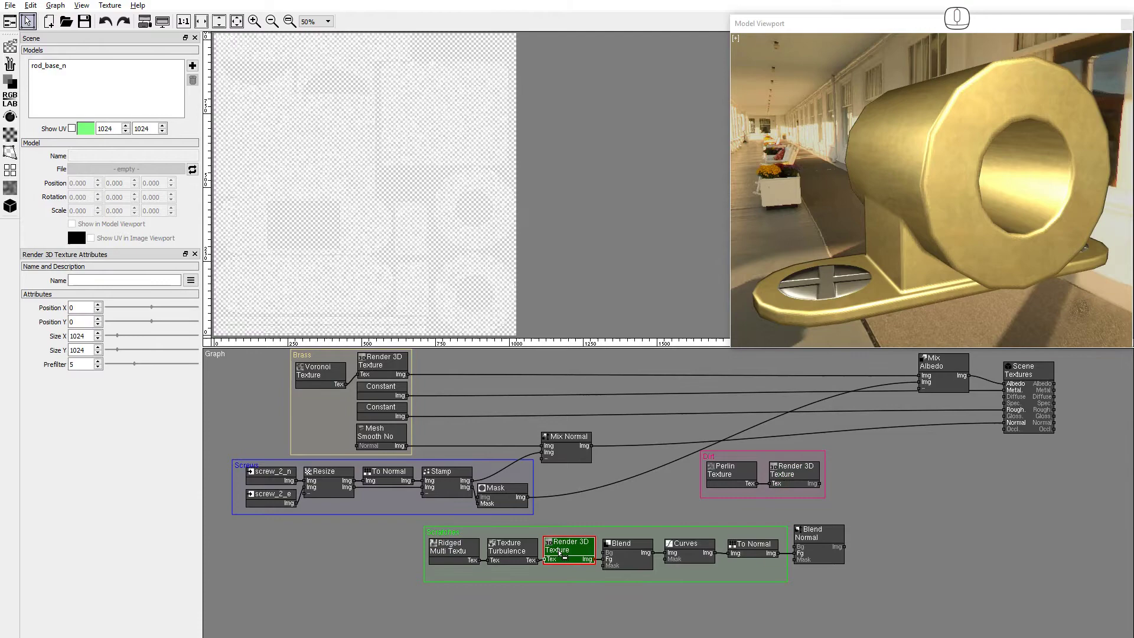
click(635, 553)
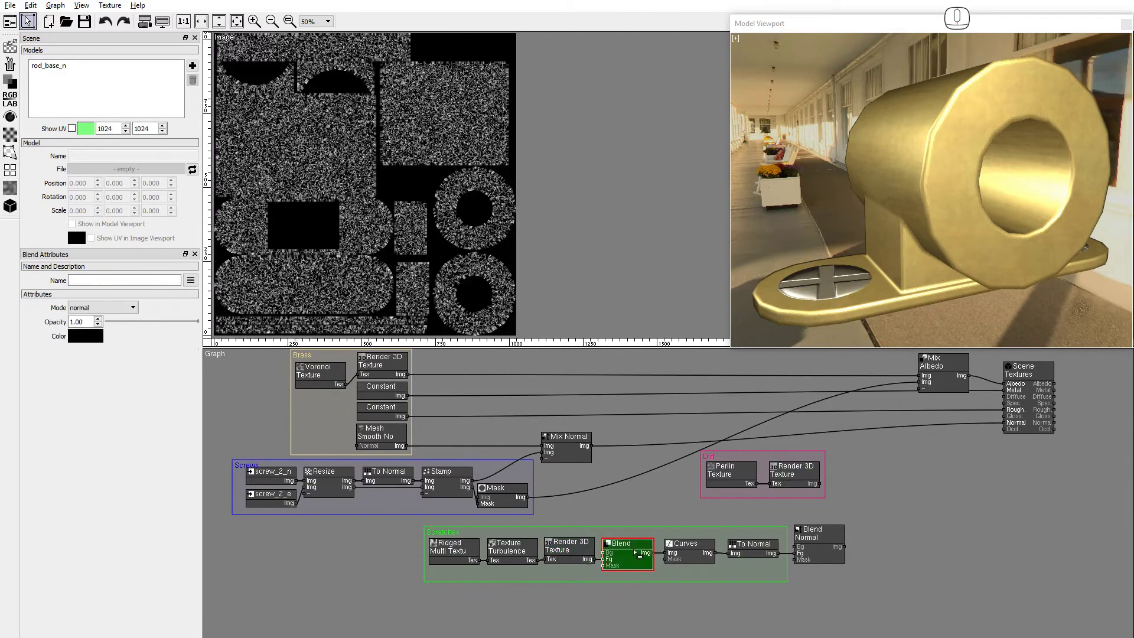
click(687, 547)
click(740, 551)
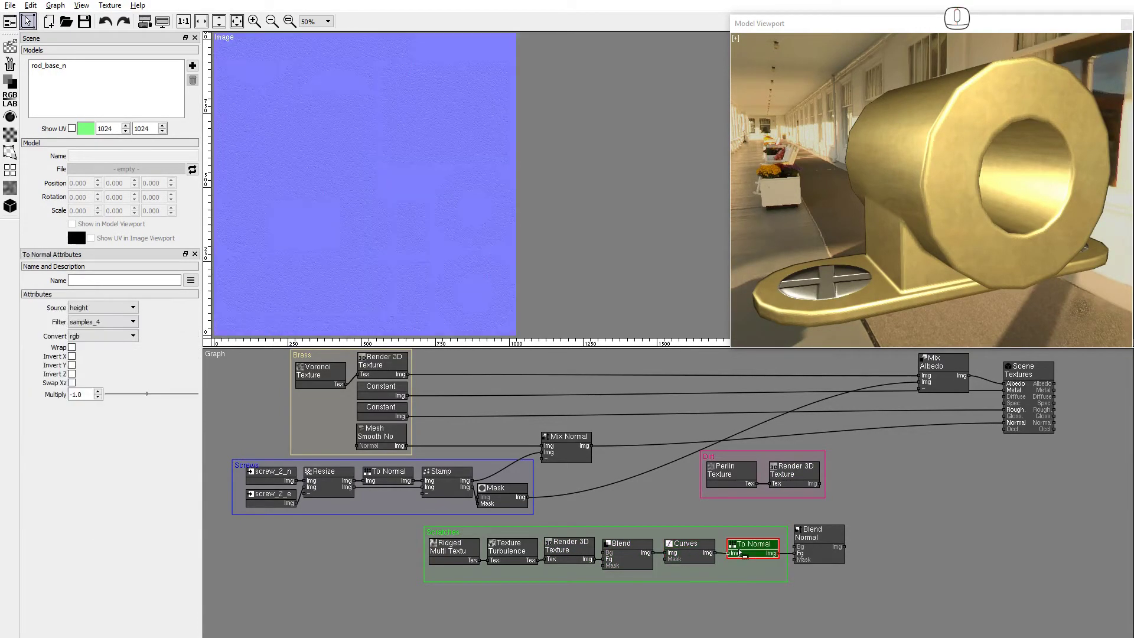
click(573, 457)
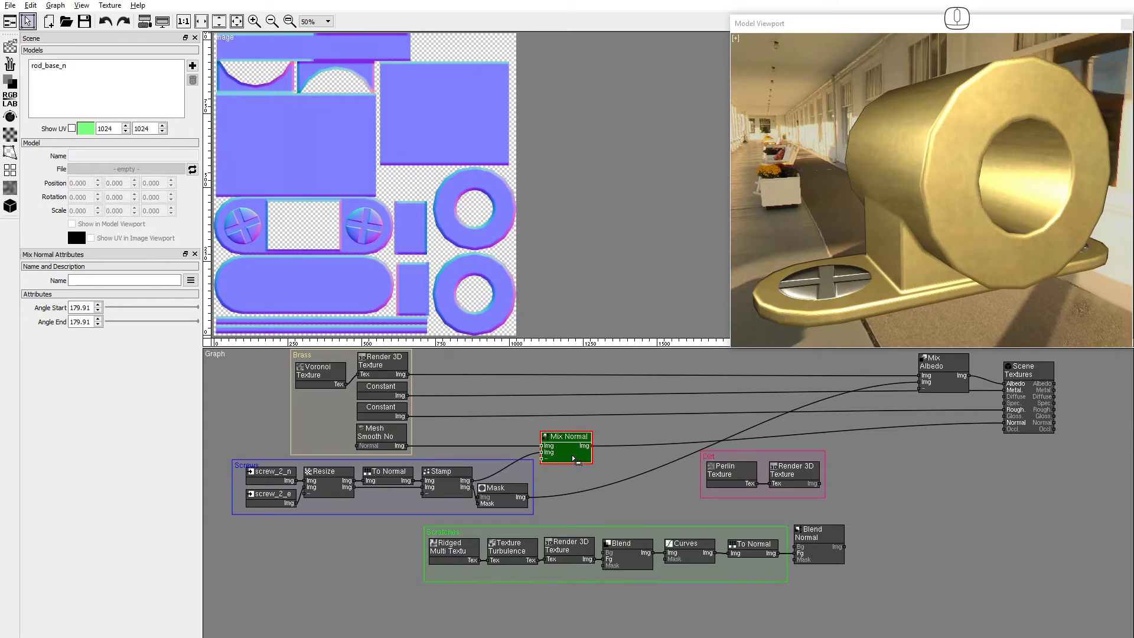
Add a Normal Curvature node with Radius 3.0 and Range 0.050, and view its map at 100%
click(10, 206)
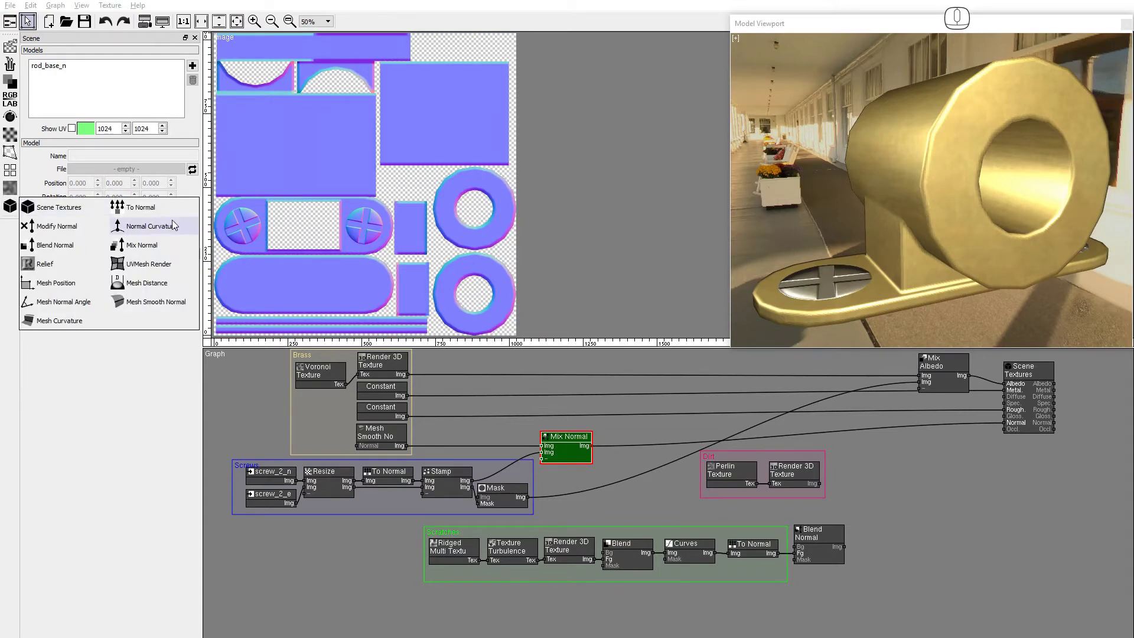
drag(188, 229, 609, 457)
double_click(76, 307)
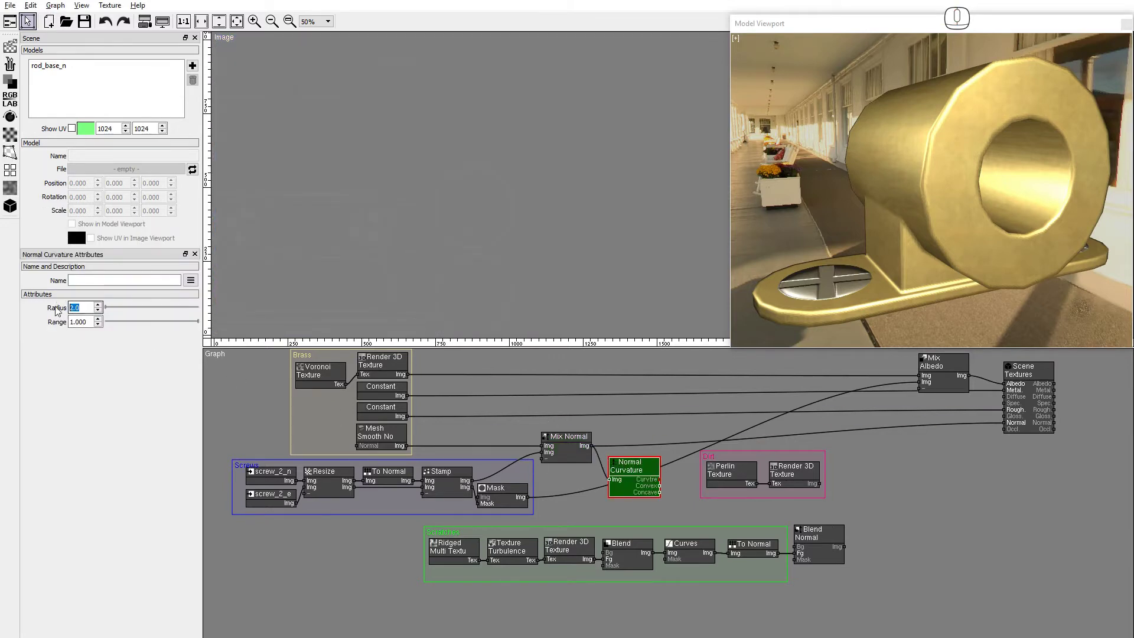
text(3)
drag(88, 322, 61, 326)
text(.05)
key(Return)
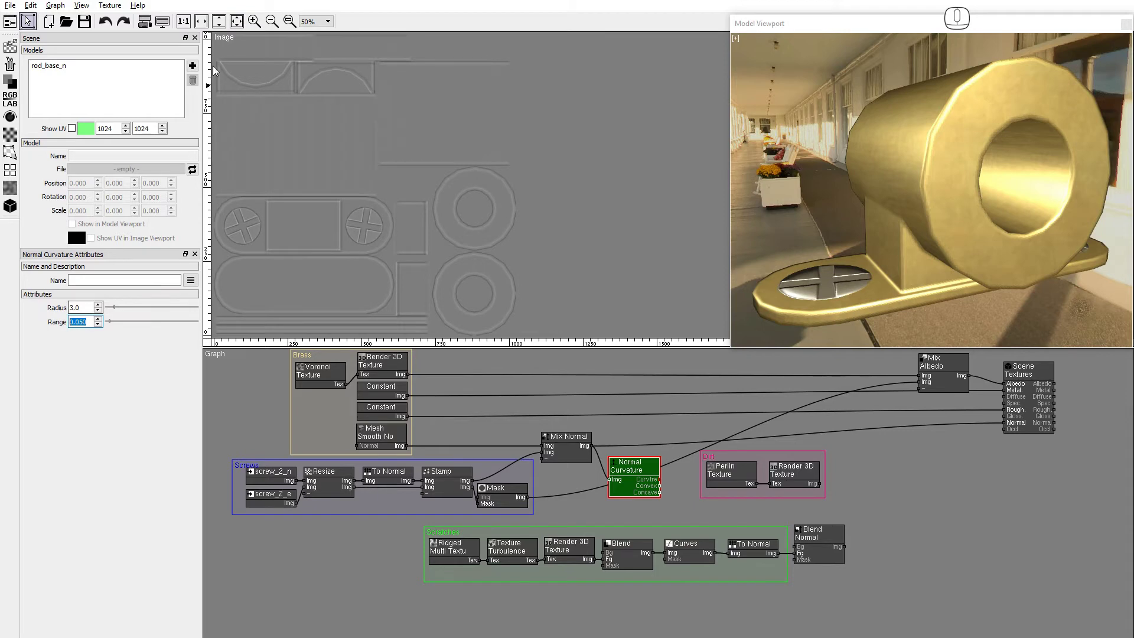
click(253, 22)
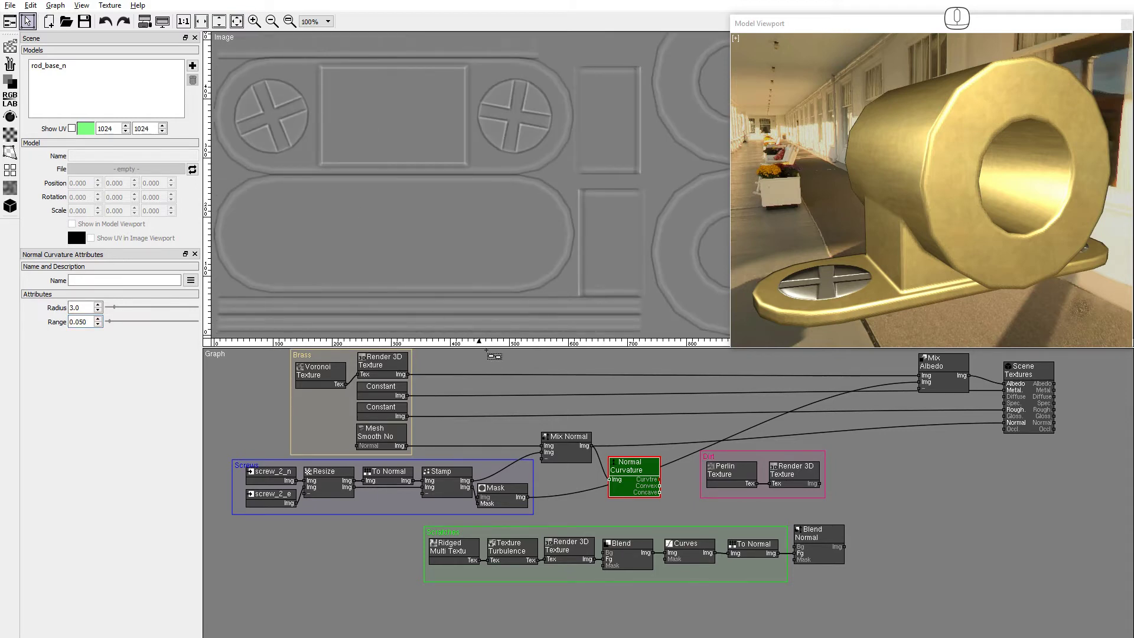
Wire the curvature into the scene's occlusion and switch the model to ambient-occlusion-only debug shading
drag(659, 479, 1000, 430)
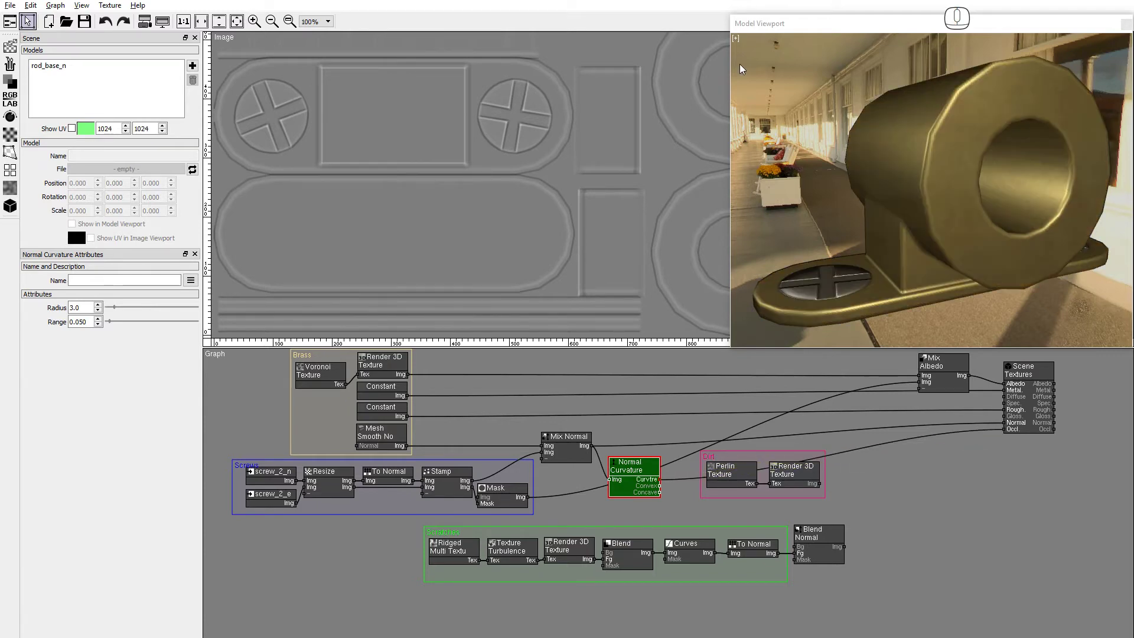
click(735, 38)
click(916, 333)
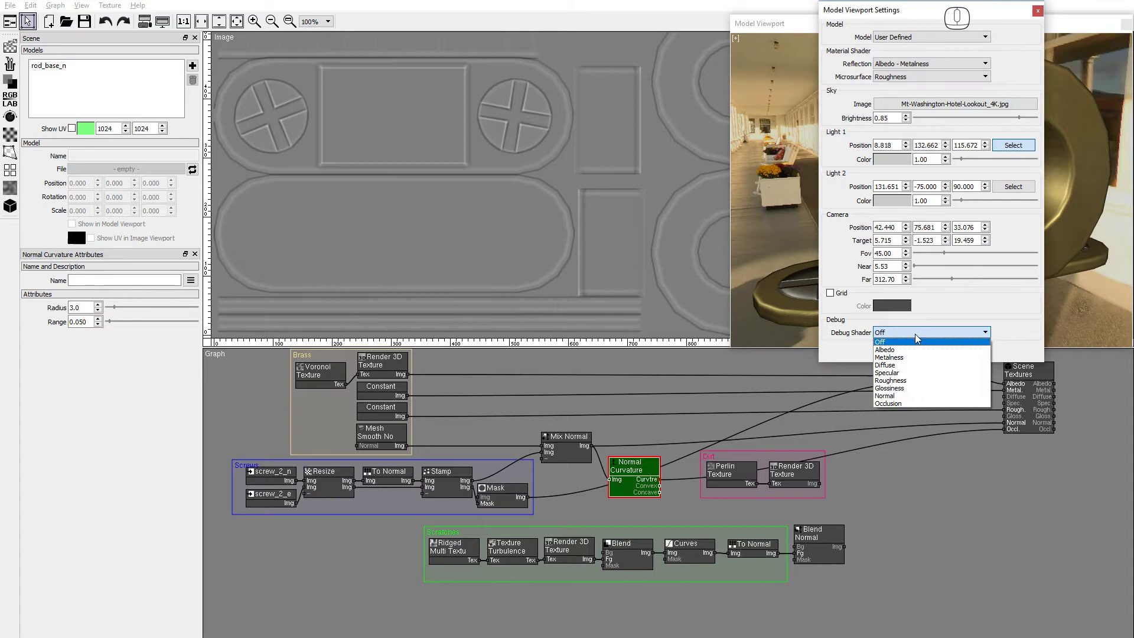
click(900, 404)
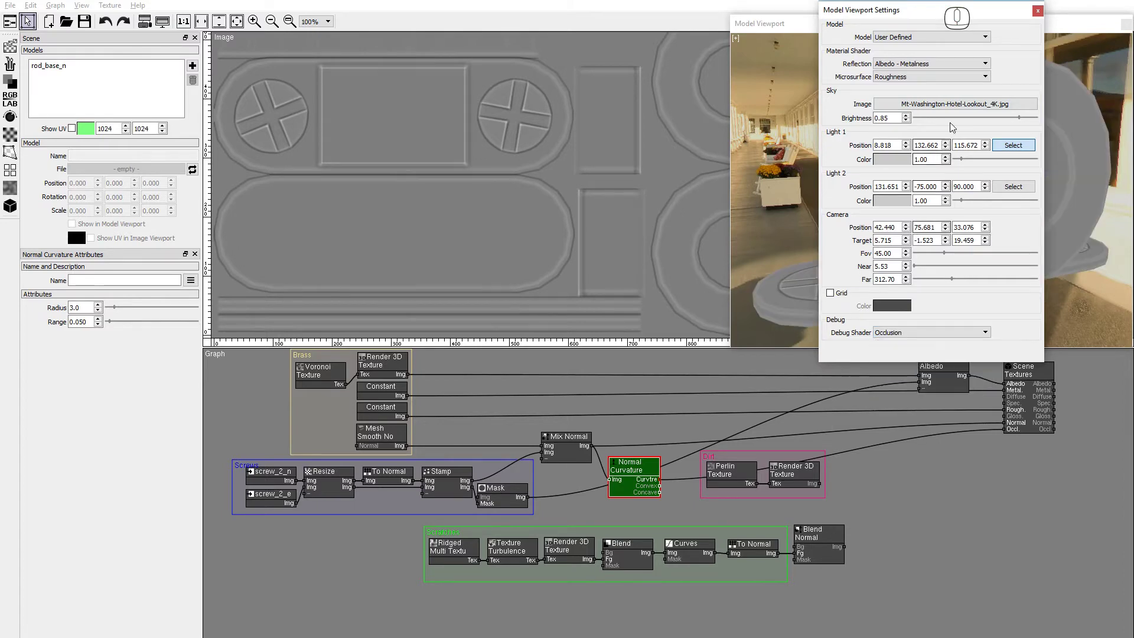
click(1036, 12)
alt+drag(1033, 213, 1070, 227)
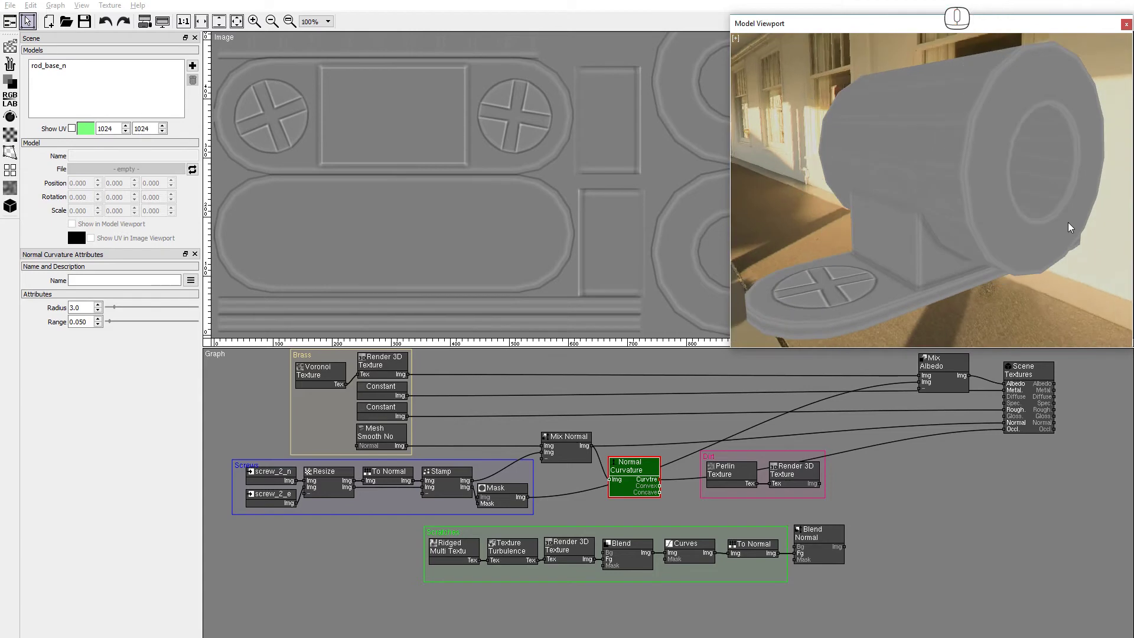
Compare Convex and Concave curvature as occlusion on the model, then delete the Normal Curvature node
drag(659, 485, 1004, 423)
alt+drag(984, 263, 880, 267)
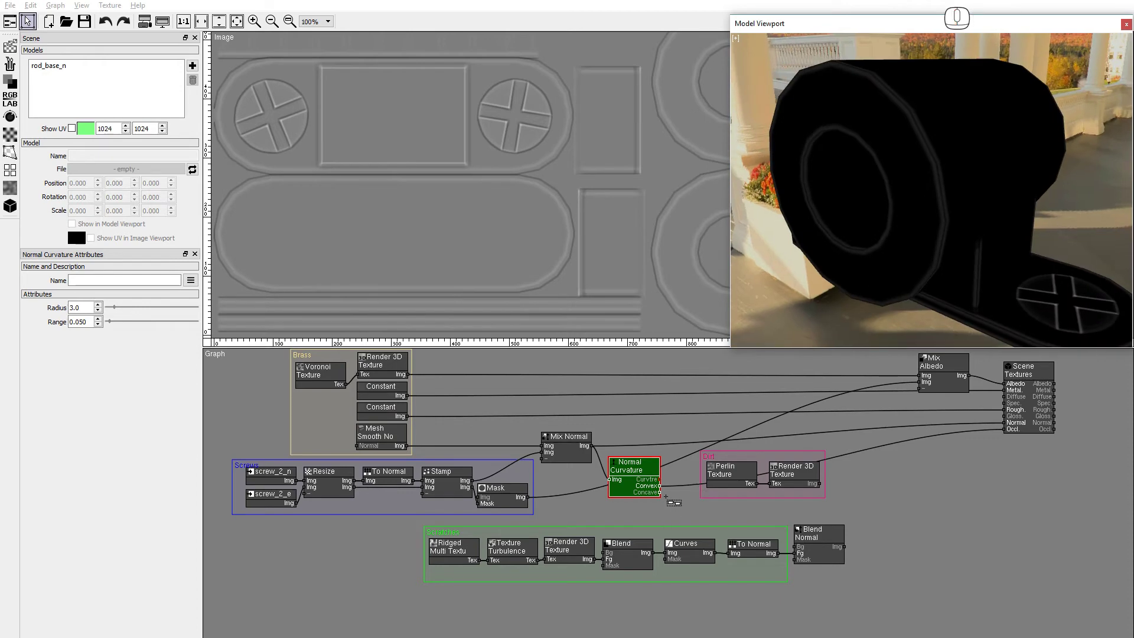
drag(659, 492, 1002, 429)
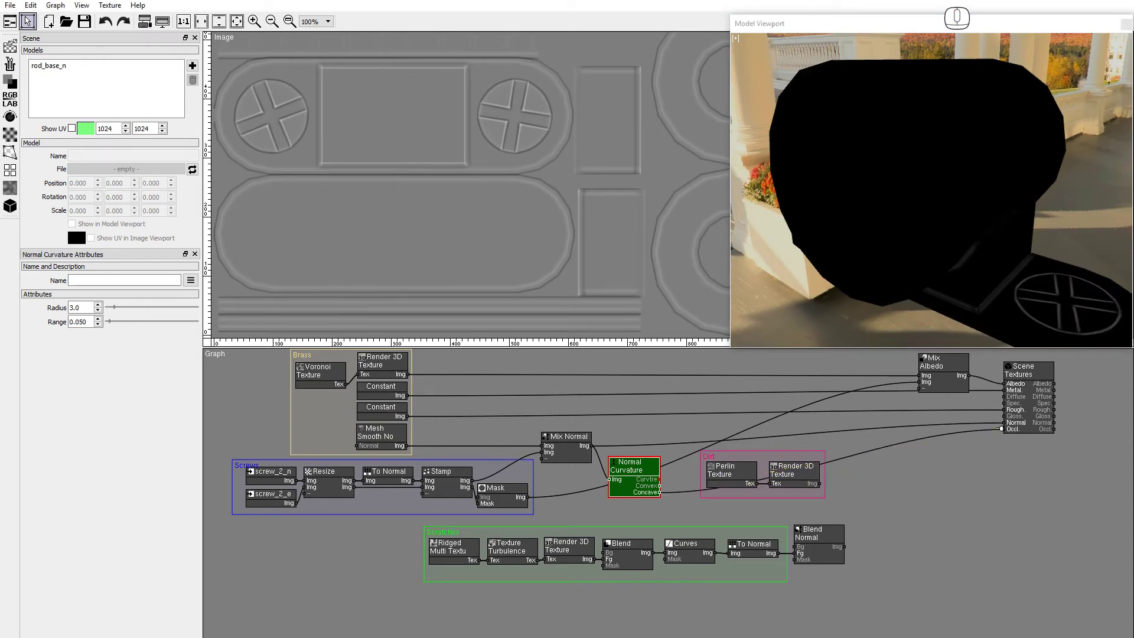
alt+drag(956, 260, 827, 260)
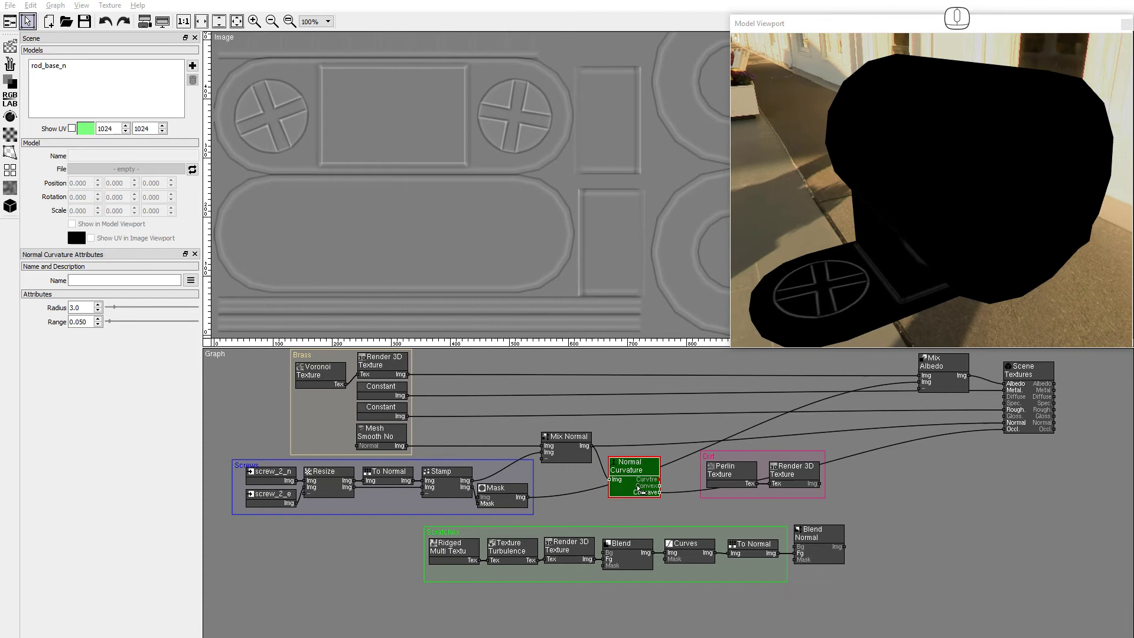
key(Delete)
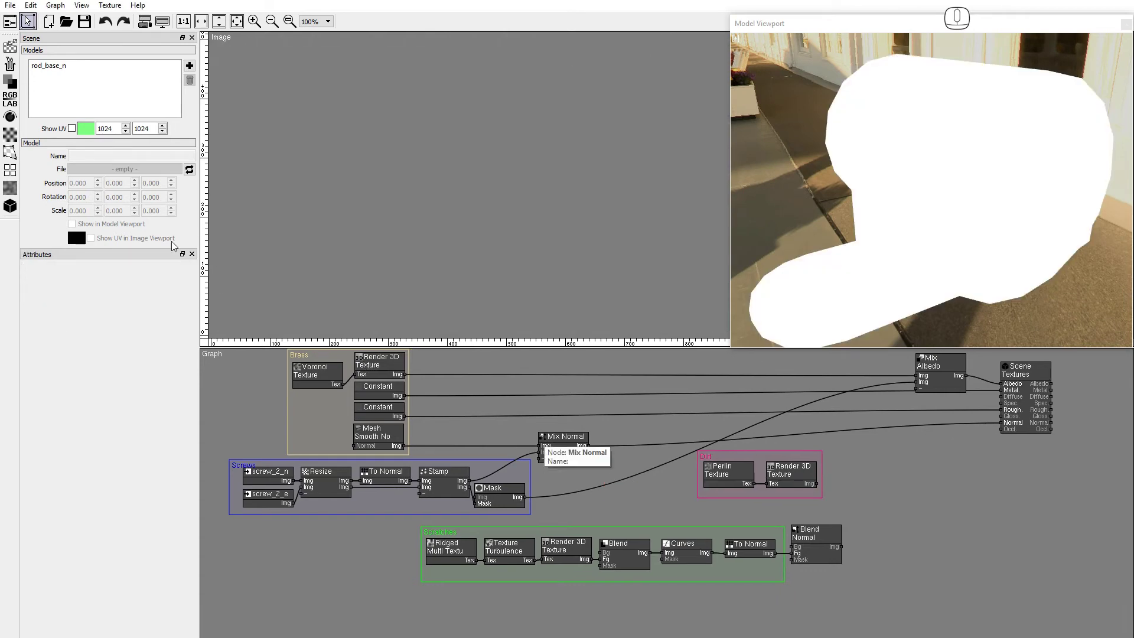
Add a Mesh Curvature node and link its Curvtre output to the Scene Textures Occl input
click(4, 210)
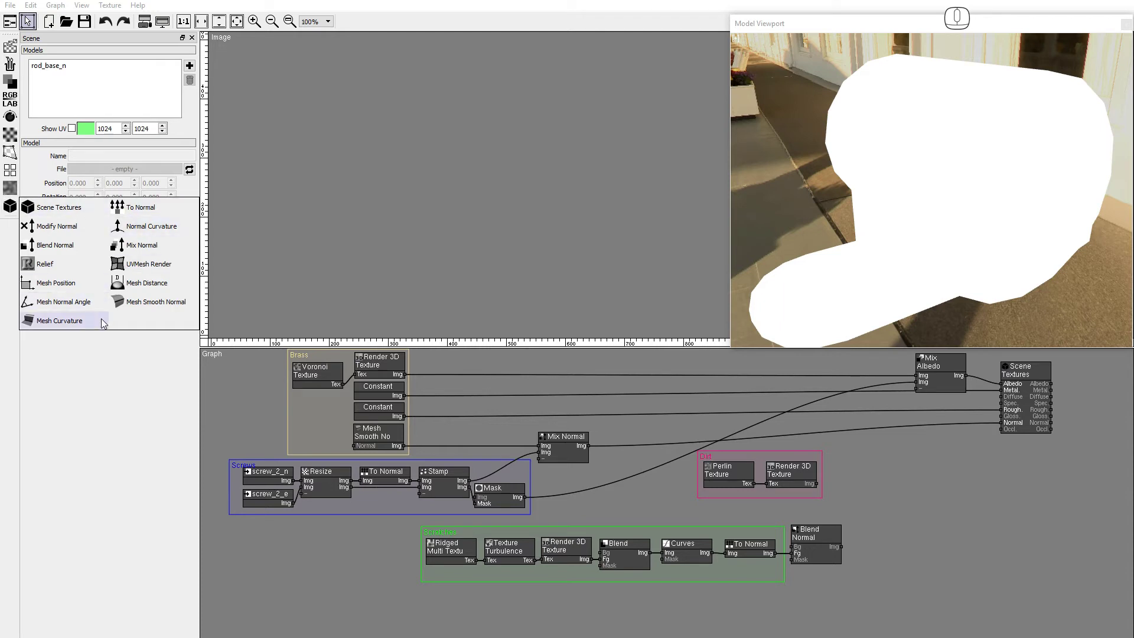
drag(101, 319, 273, 365)
drag(601, 451, 1003, 428)
drag(82, 335, 56, 338)
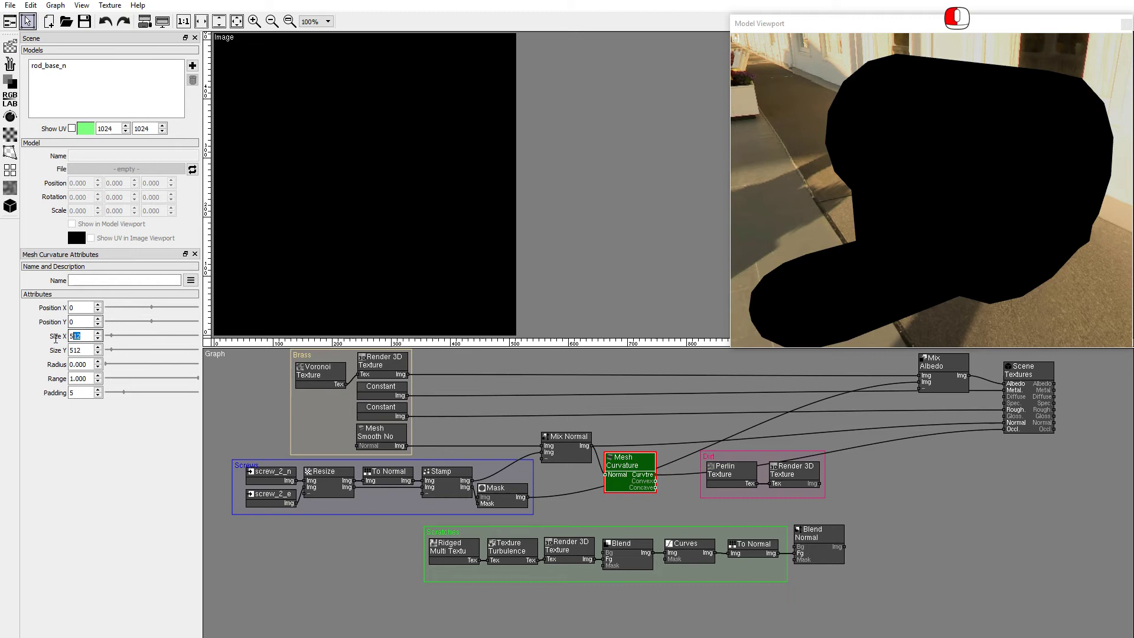
Set the Mesh Curvature to Size 1024×1024, Radius 1.000 and Range 0.050
text(1024)
key(Tab)
text(102)
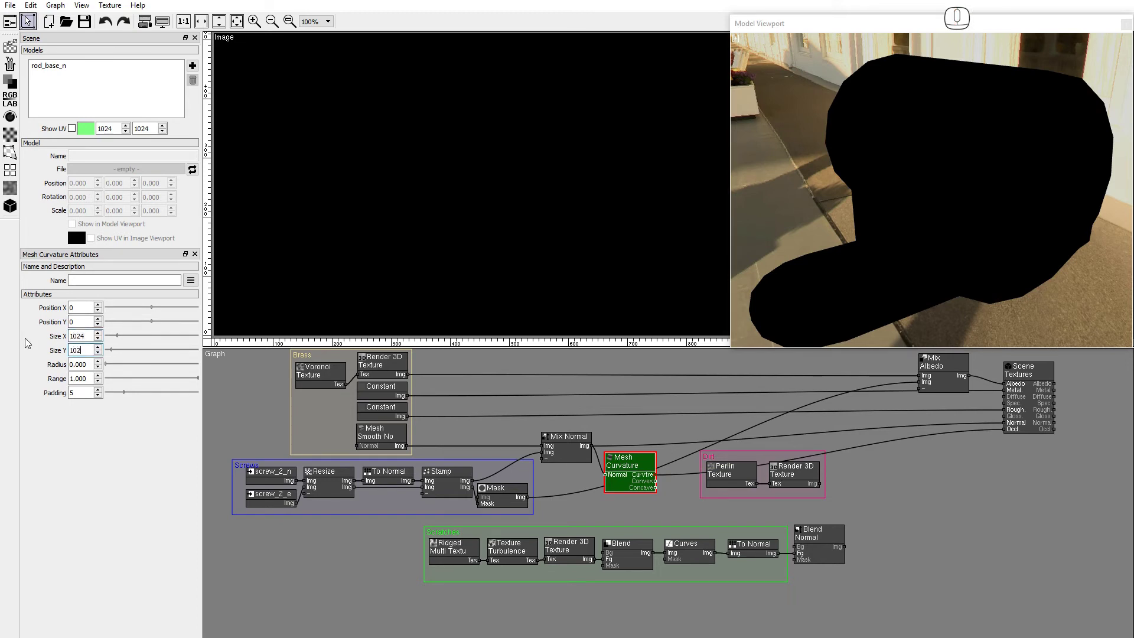
text(4)
key(Tab)
text(1)
key(Tab)
text(0)
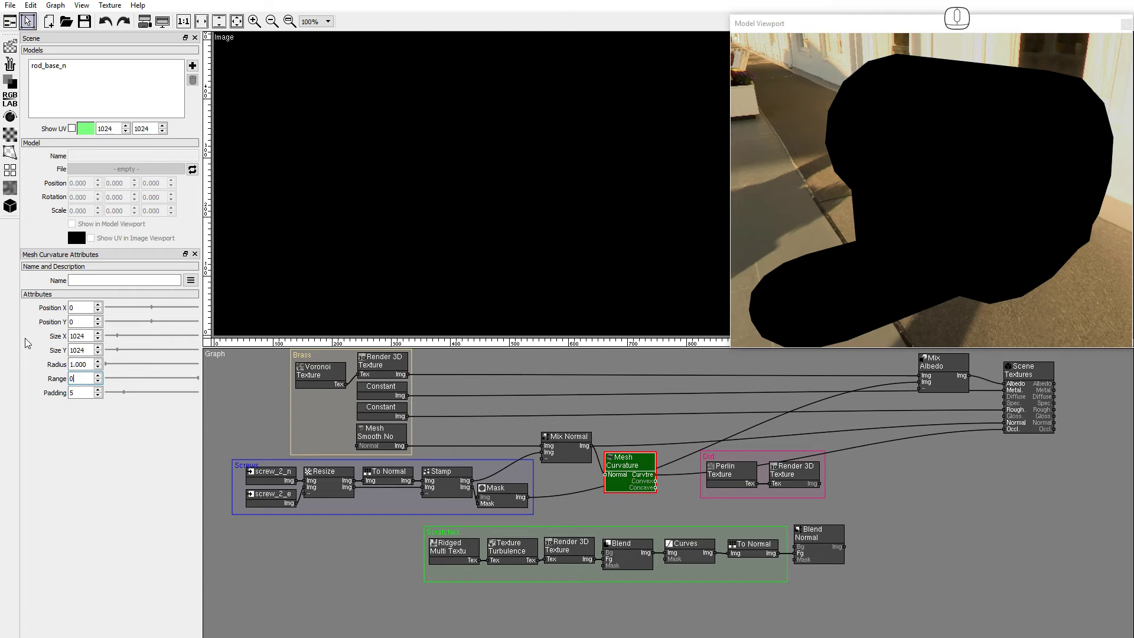
key(Return)
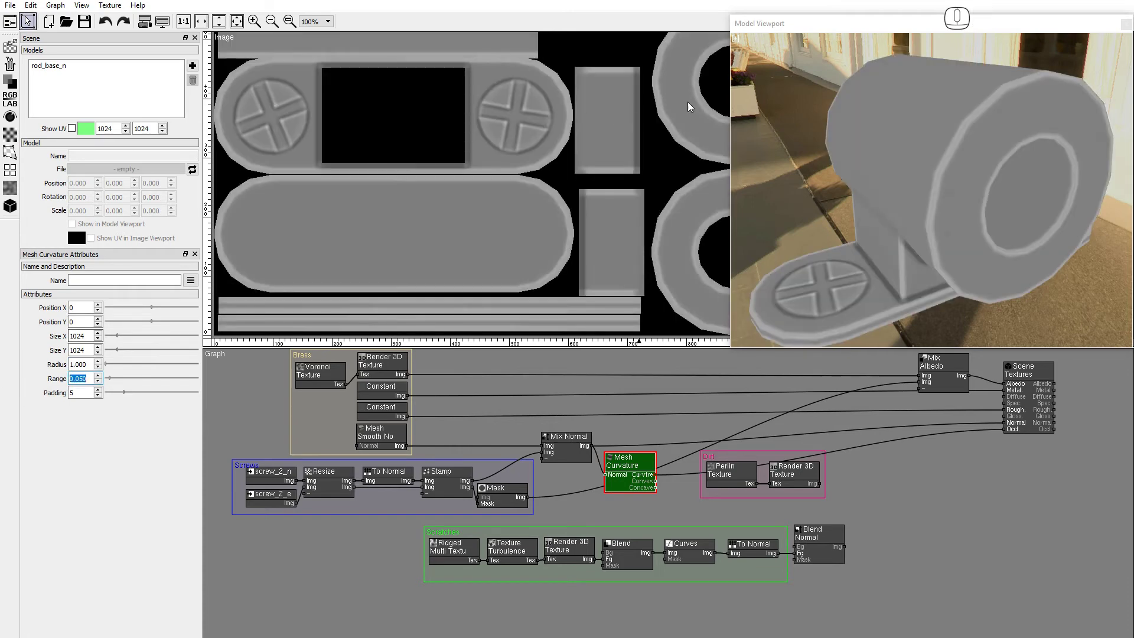
Preview the Convex and then Concave Mesh Curvature outputs as occlusion, leaving Concave connected to Occl
alt+drag(885, 198, 845, 201)
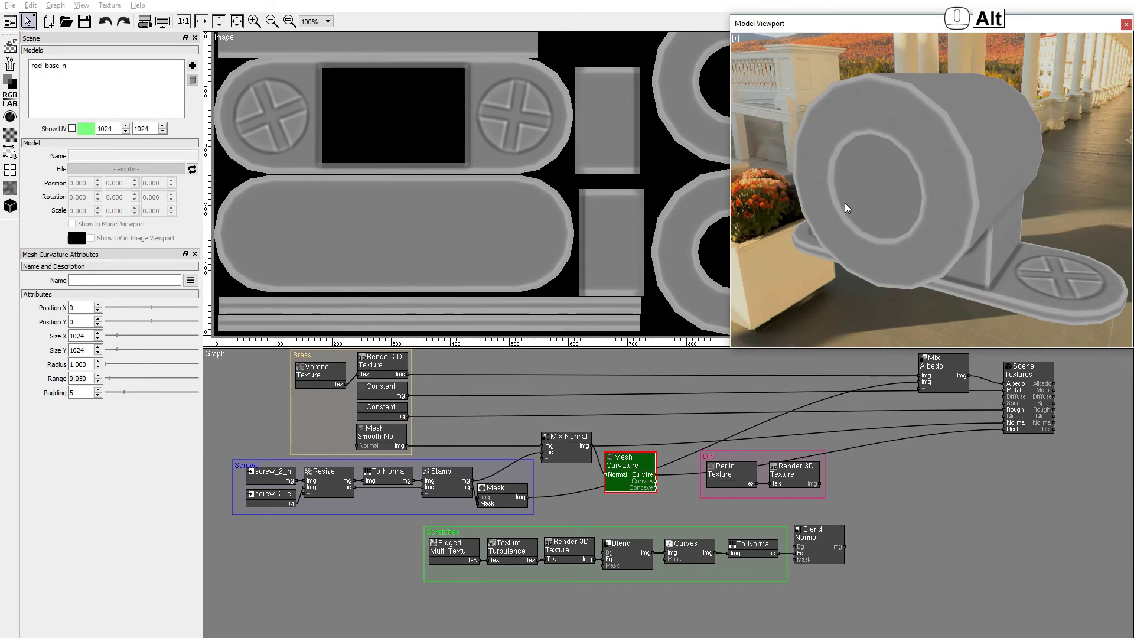
drag(655, 481, 1003, 430)
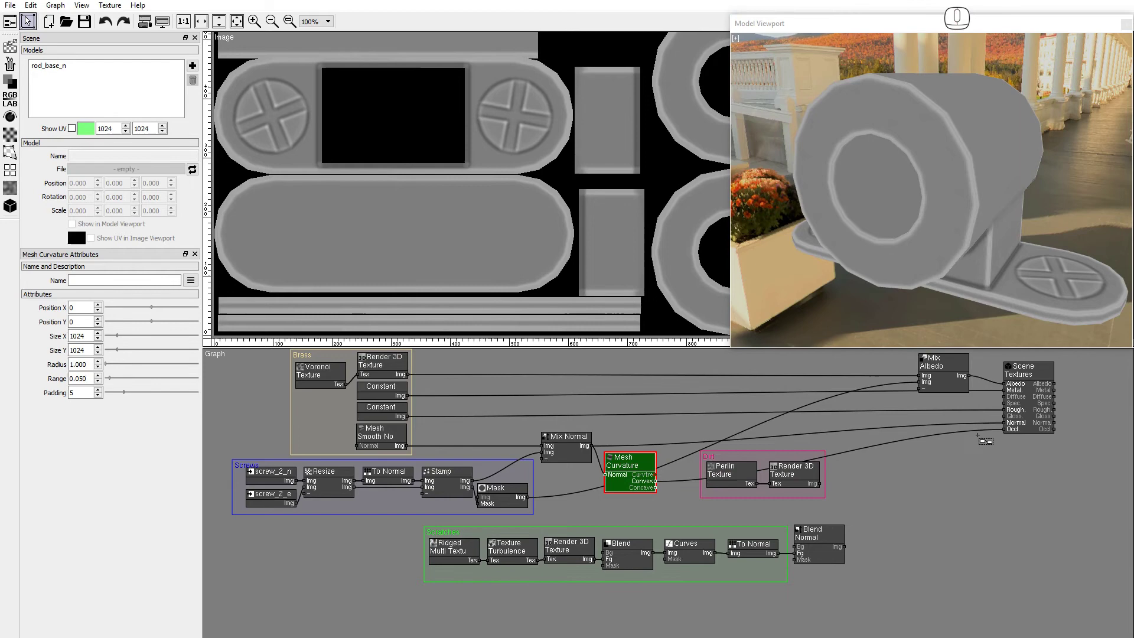
alt+drag(924, 232, 993, 280)
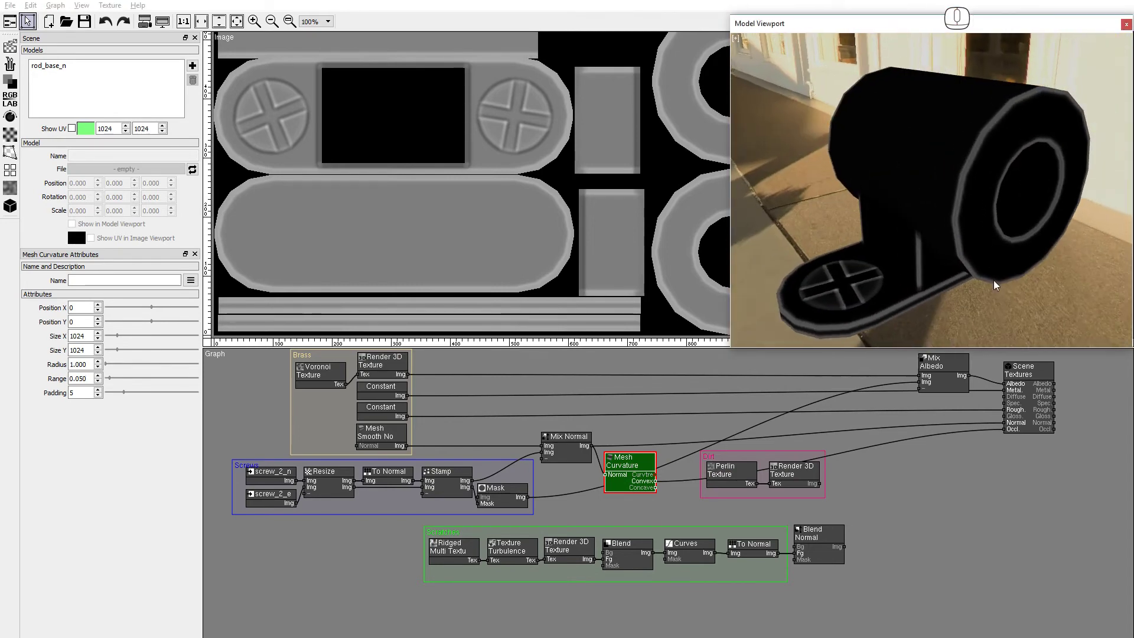
drag(655, 487, 1000, 430)
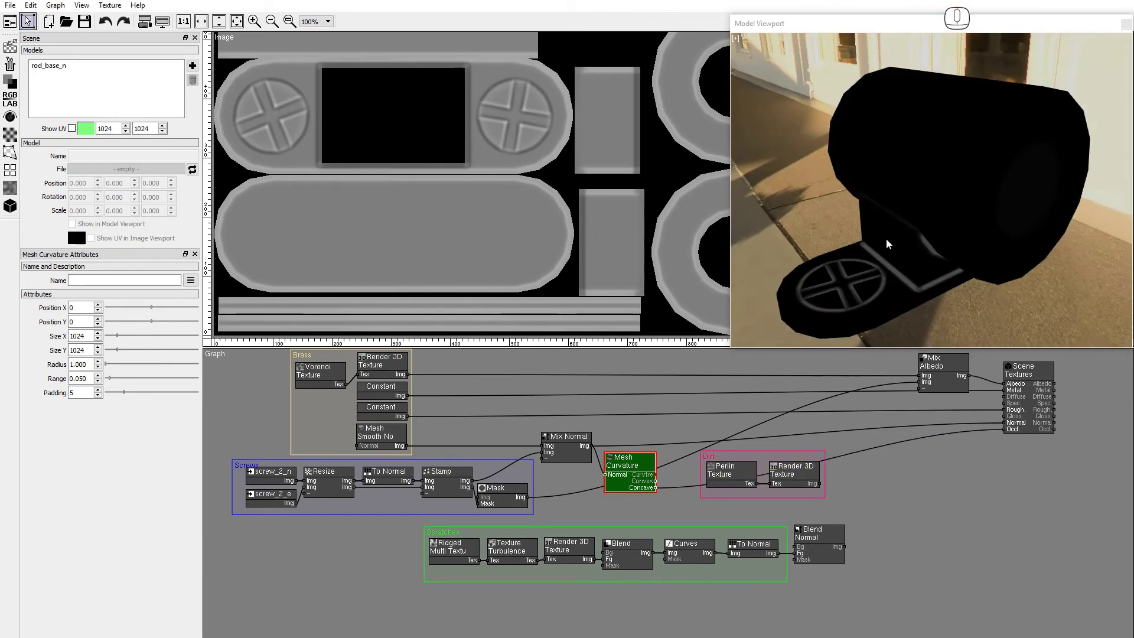
mouse_move(885, 238)
alt+mouse_down()
mouse_move(881, 225)
mouse_move(922, 229)
mouse_move(872, 243)
alt+mouse_up()
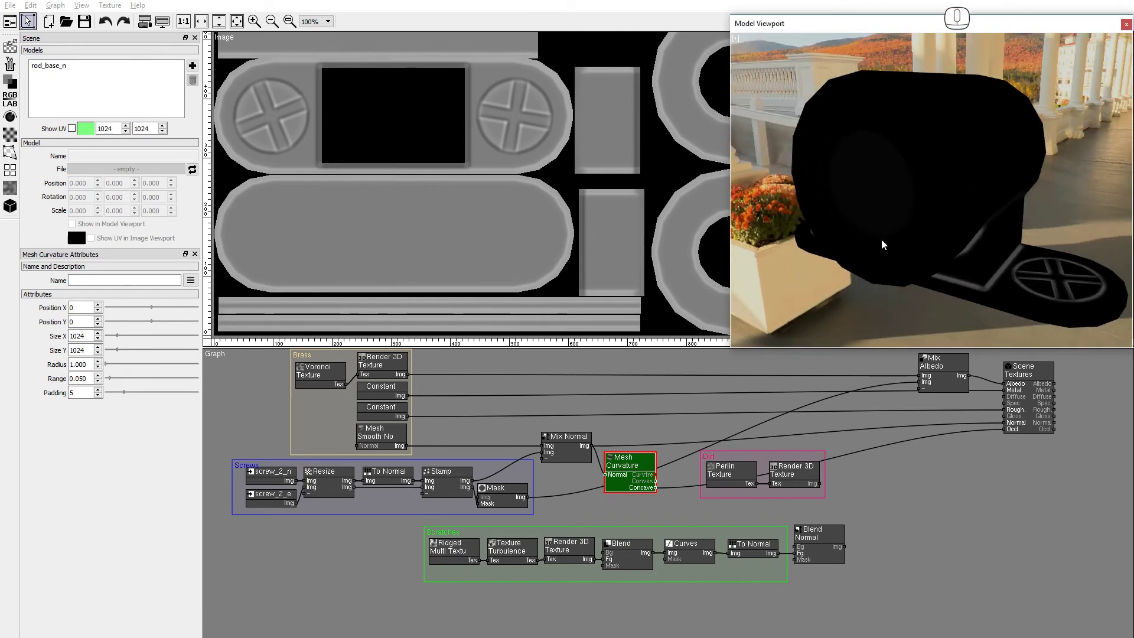
Set the Debug Shader to Off and remove the Concave-to-Occl connection
click(735, 38)
click(926, 332)
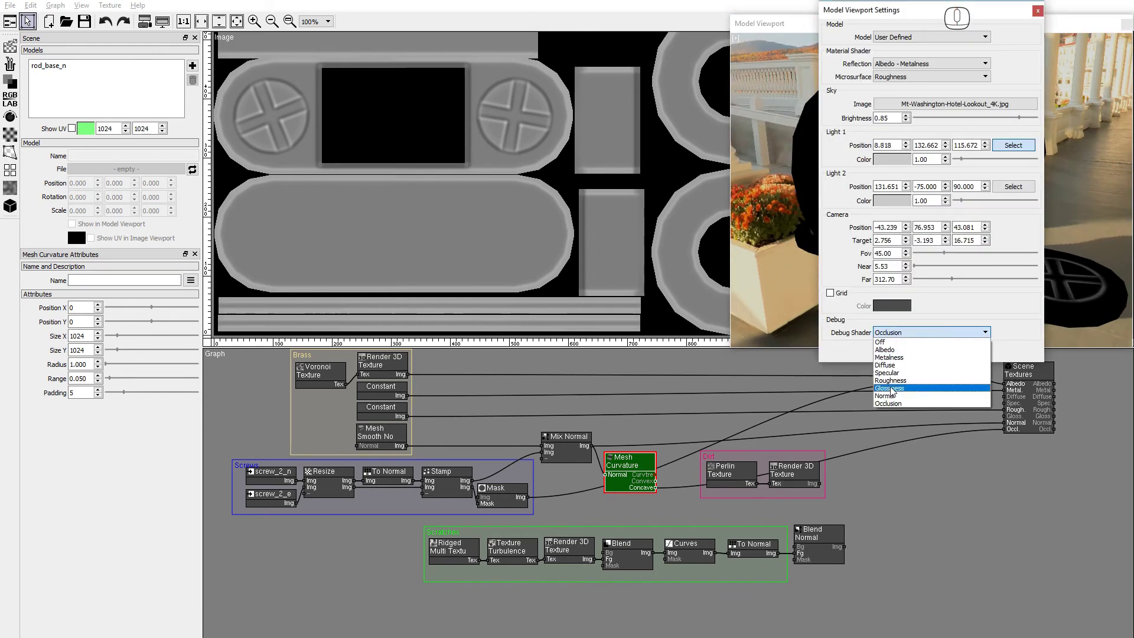
click(924, 342)
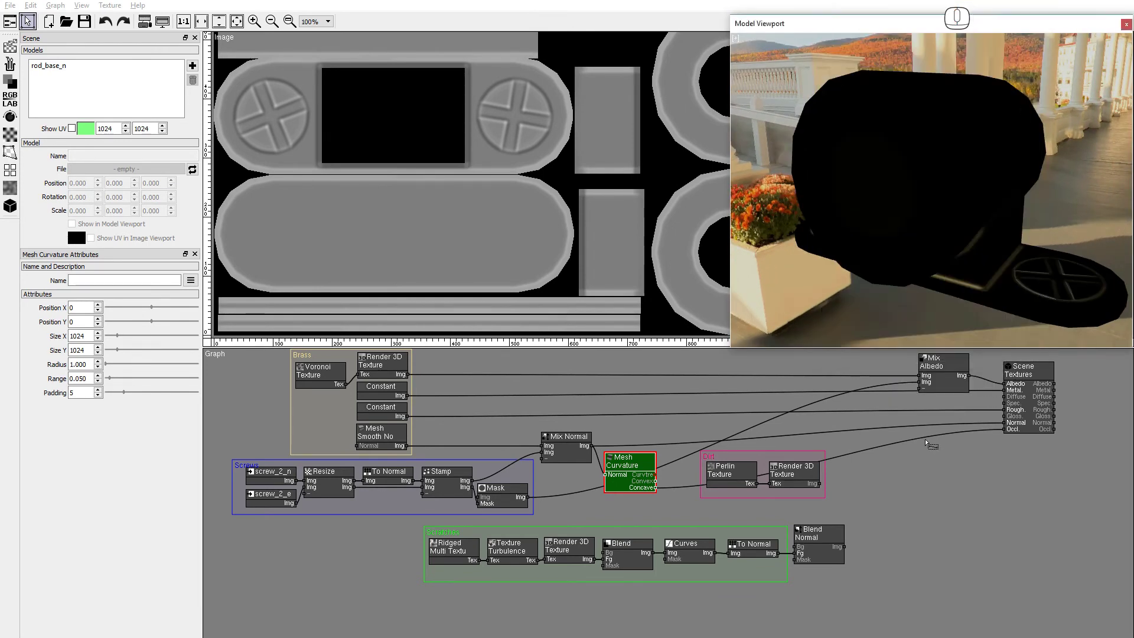
click(926, 442)
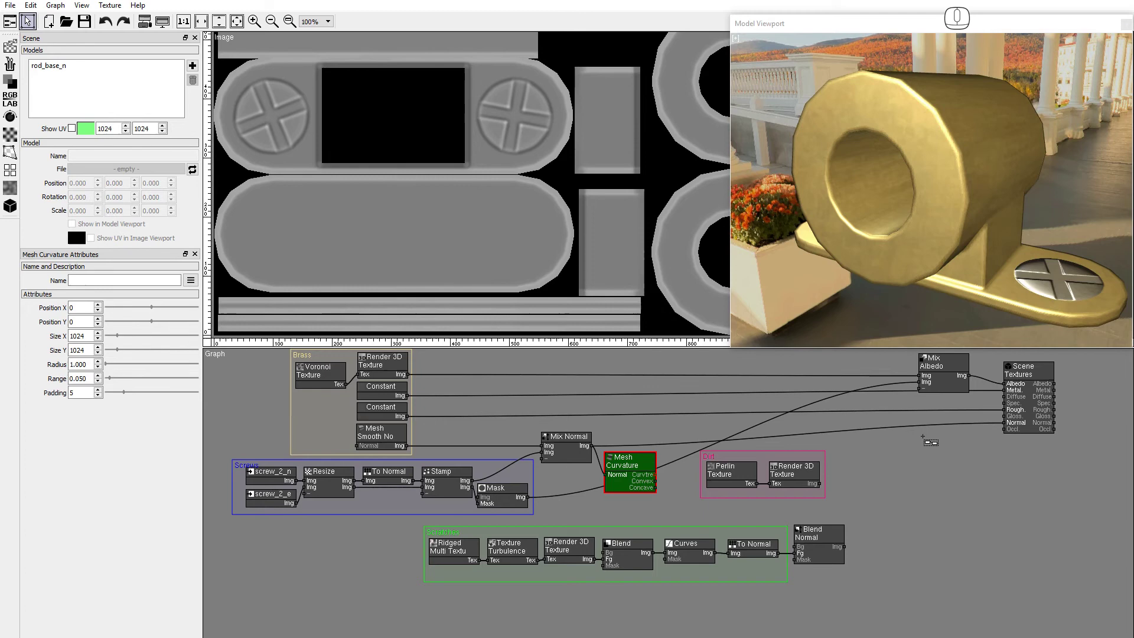
Add a Mask node that masks the Perlin dirt with Concave curvature, feeding Mix Albedo's third input
click(10, 83)
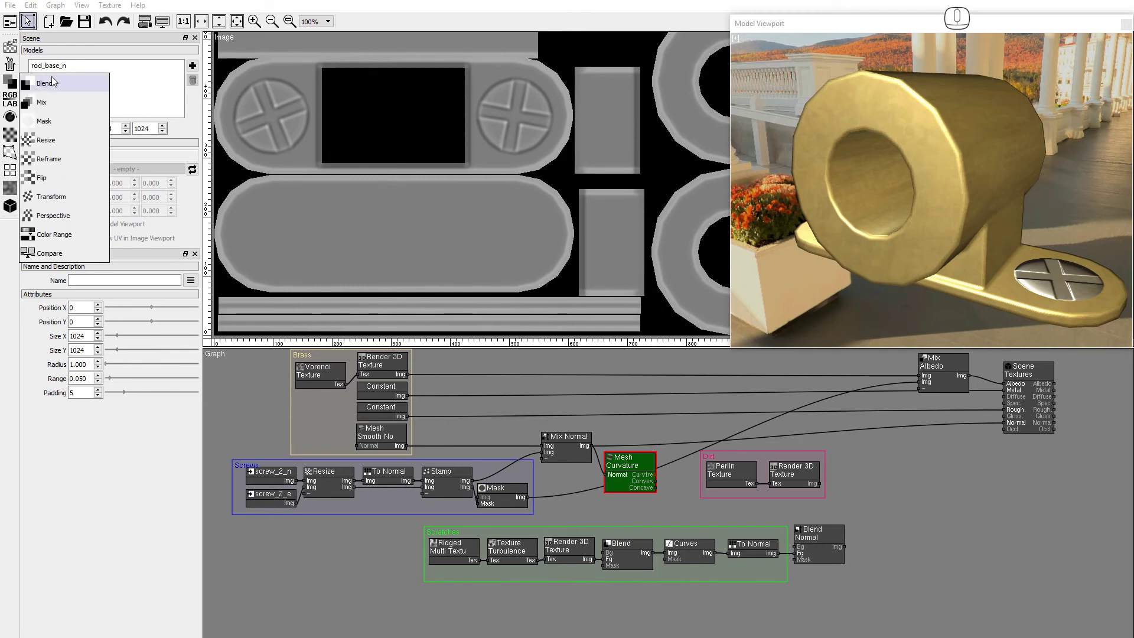
drag(45, 121, 847, 480)
drag(659, 488, 916, 389)
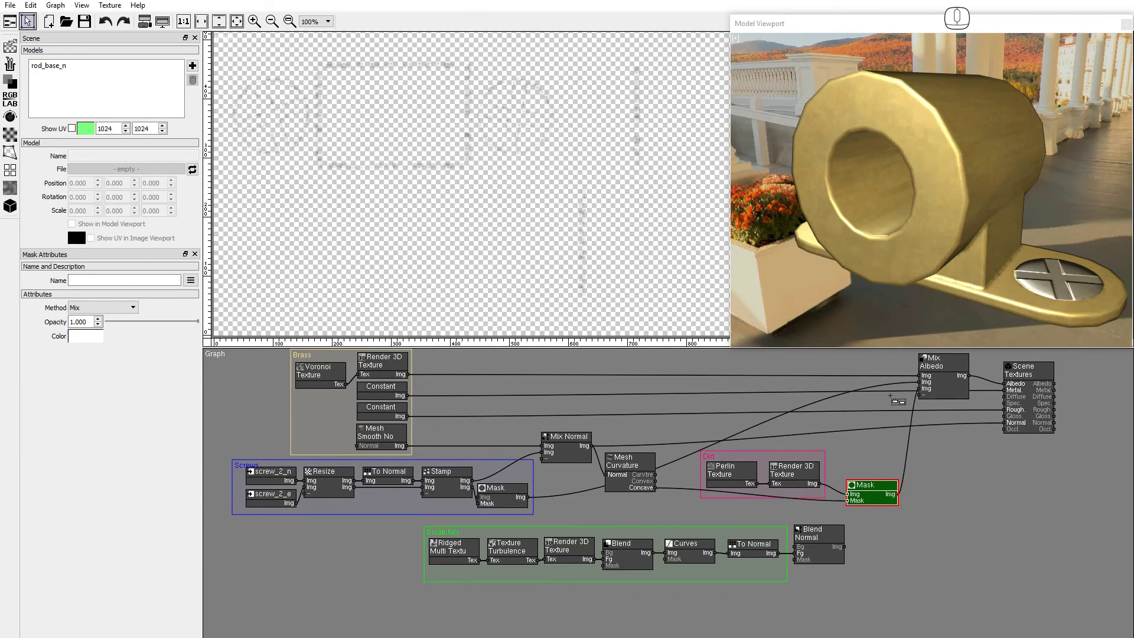
alt+drag(974, 313, 1019, 247)
alt+drag(978, 281, 1092, 237)
alt+drag(917, 206, 883, 289)
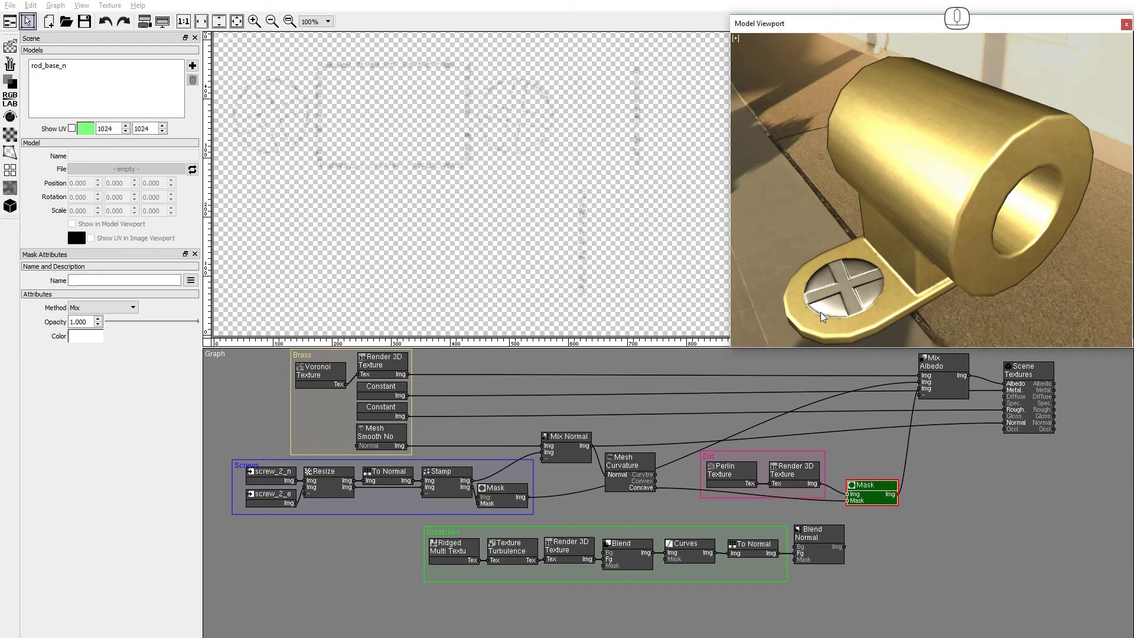
Mask the Blend Normal scratches with Convex curvature and add a Mix Normal node beside Scene Textures
drag(655, 481, 792, 561)
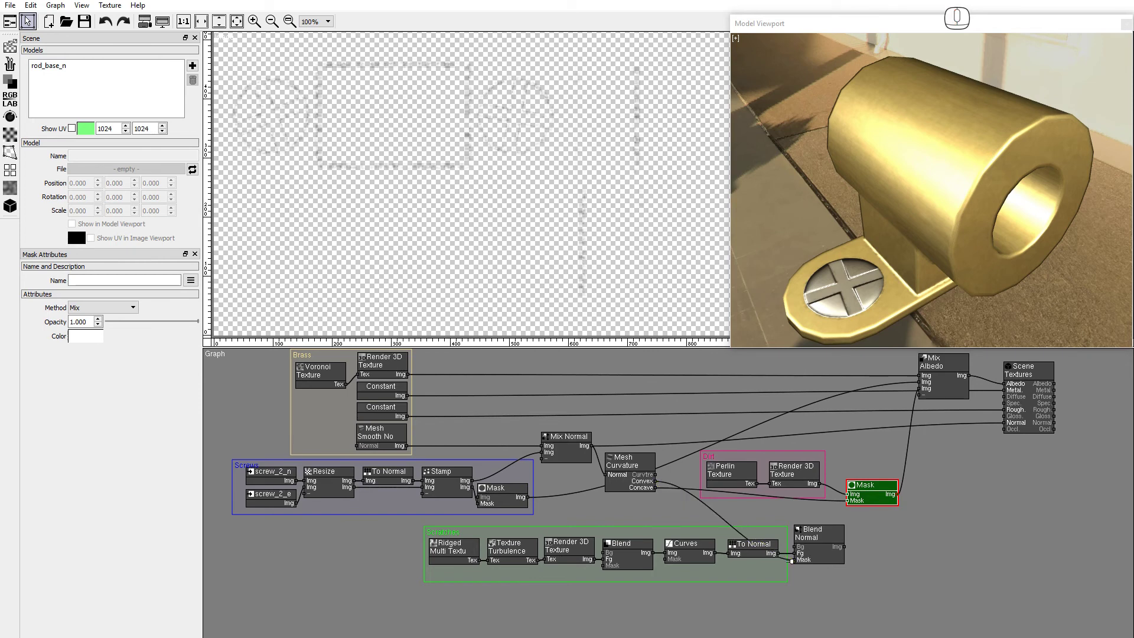
click(826, 548)
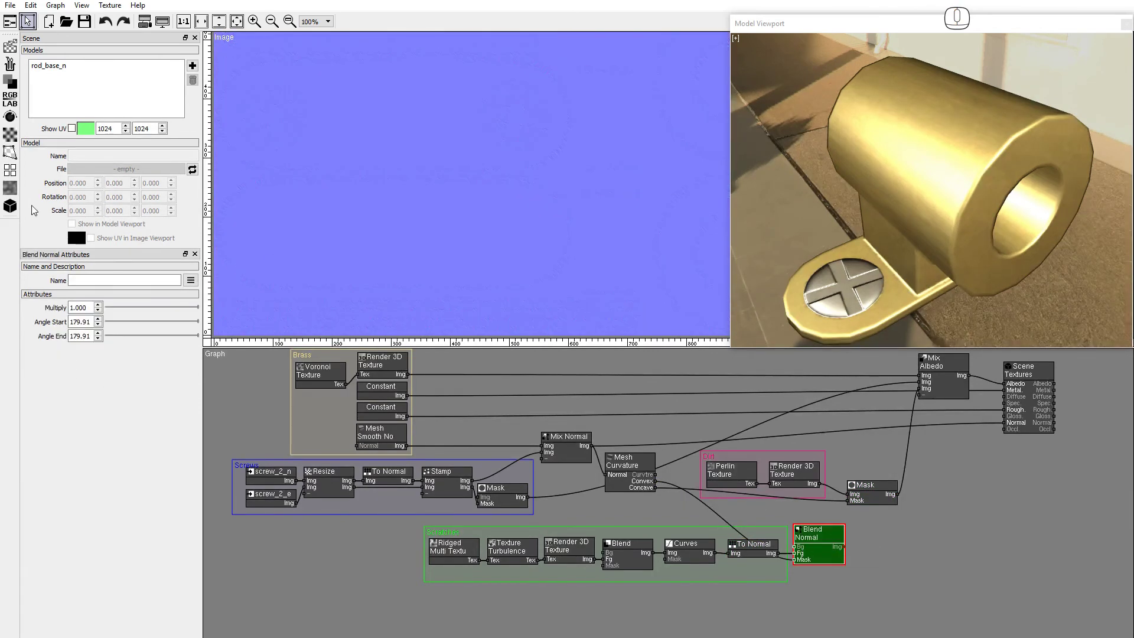
click(10, 206)
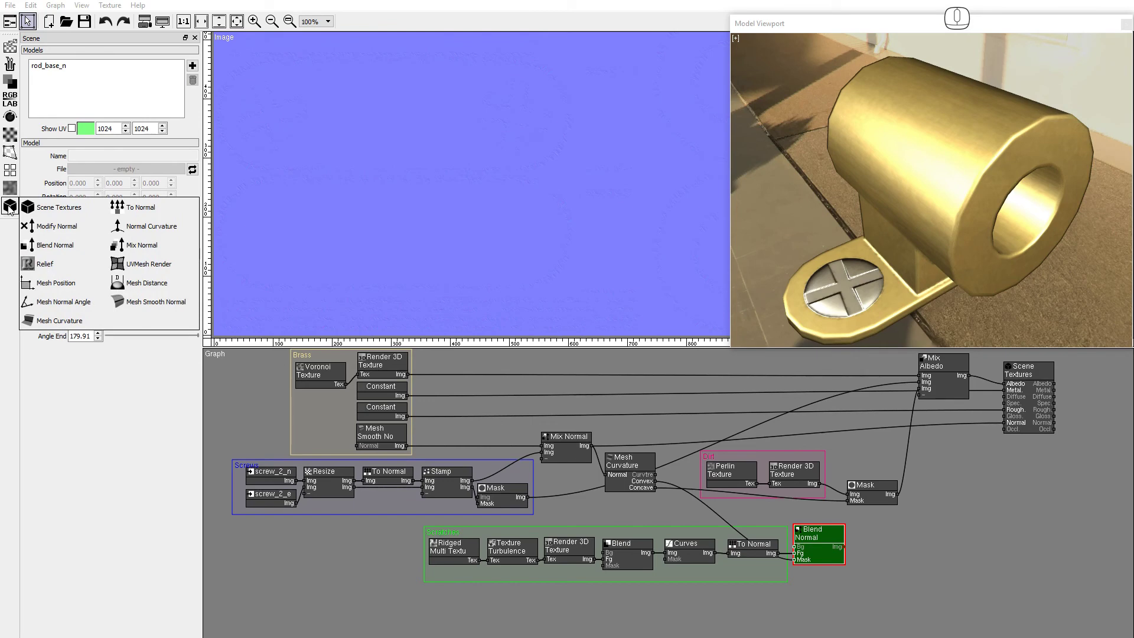
drag(177, 247, 946, 423)
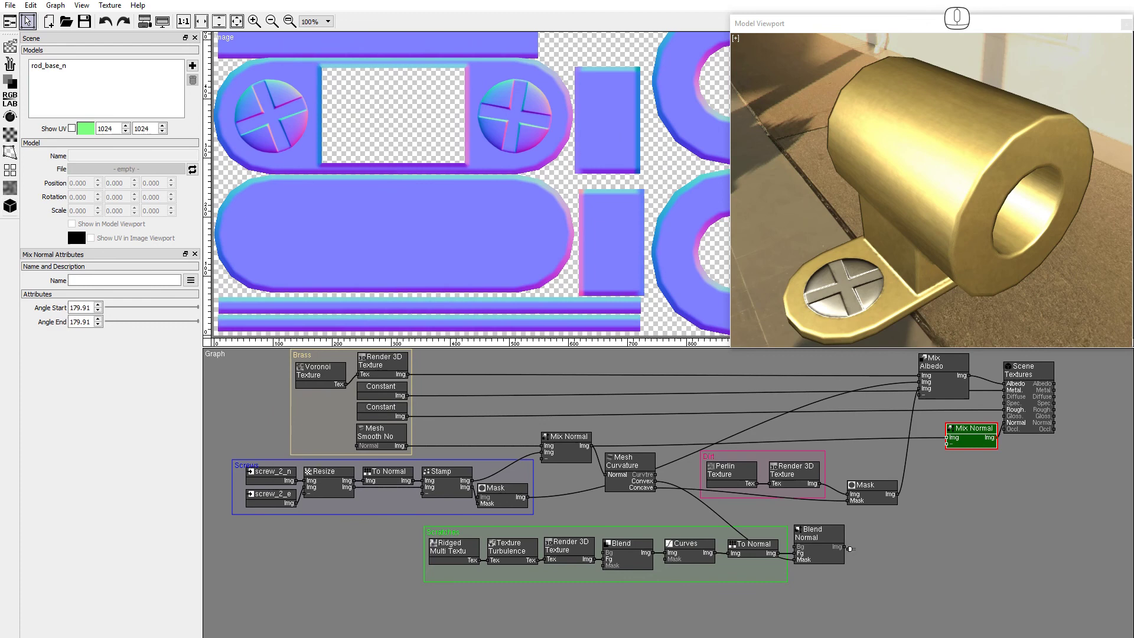
Connect Blend Normal's Img output to Mix Normal's second Img input and inspect the worn edges
drag(849, 548, 944, 443)
alt+drag(896, 263, 949, 157)
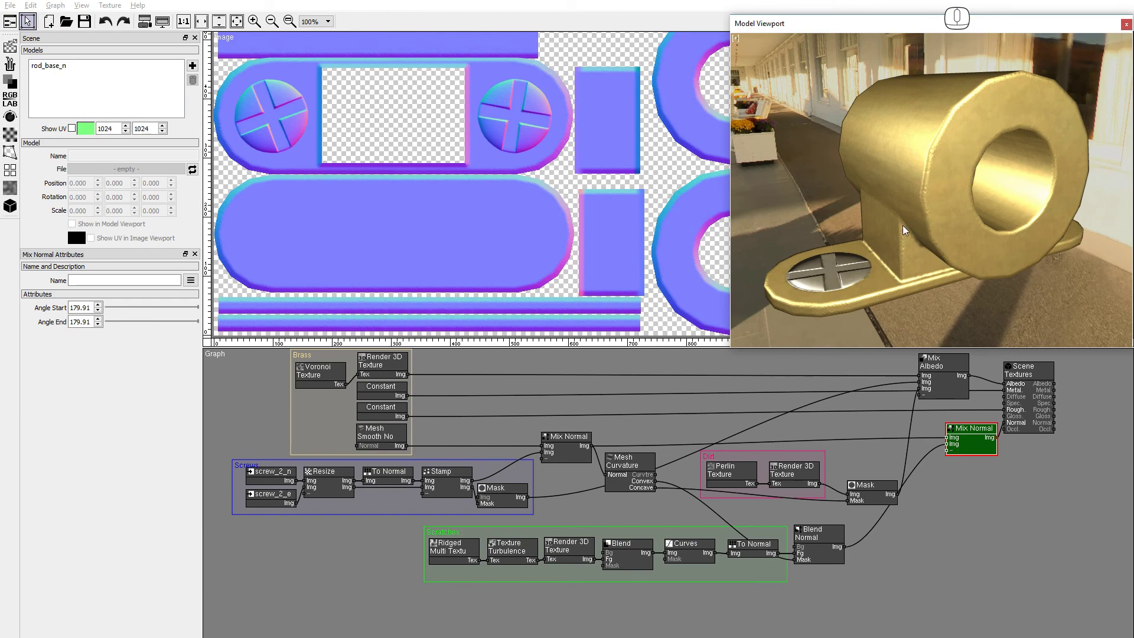
alt+drag(985, 257, 900, 253)
alt+scroll(894, 253, up, 3)
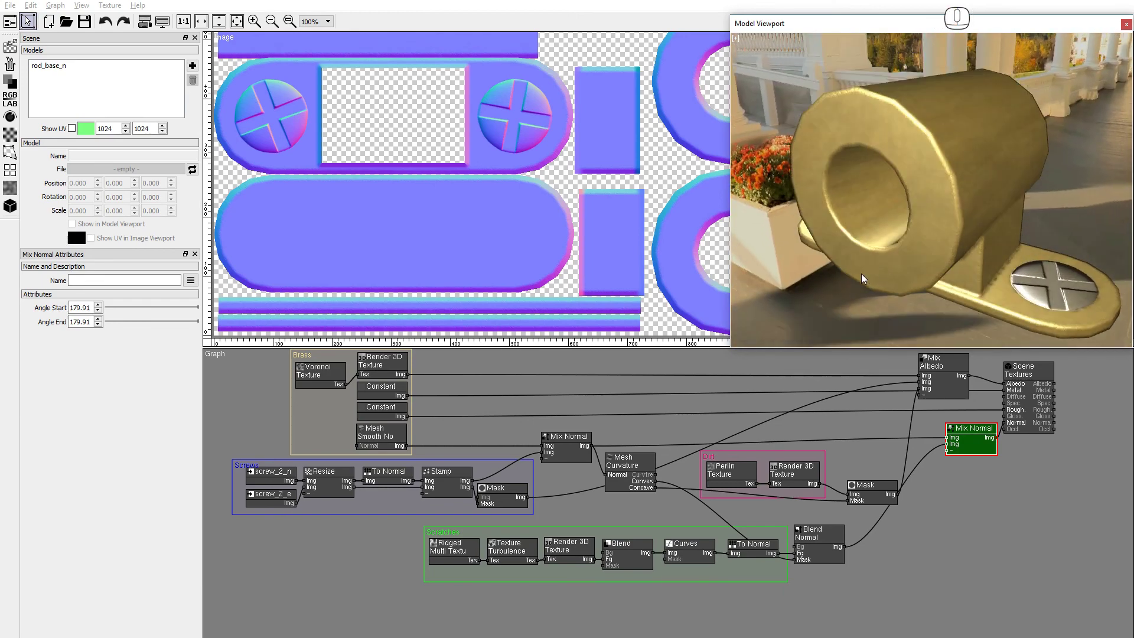
alt+drag(862, 278, 978, 280)
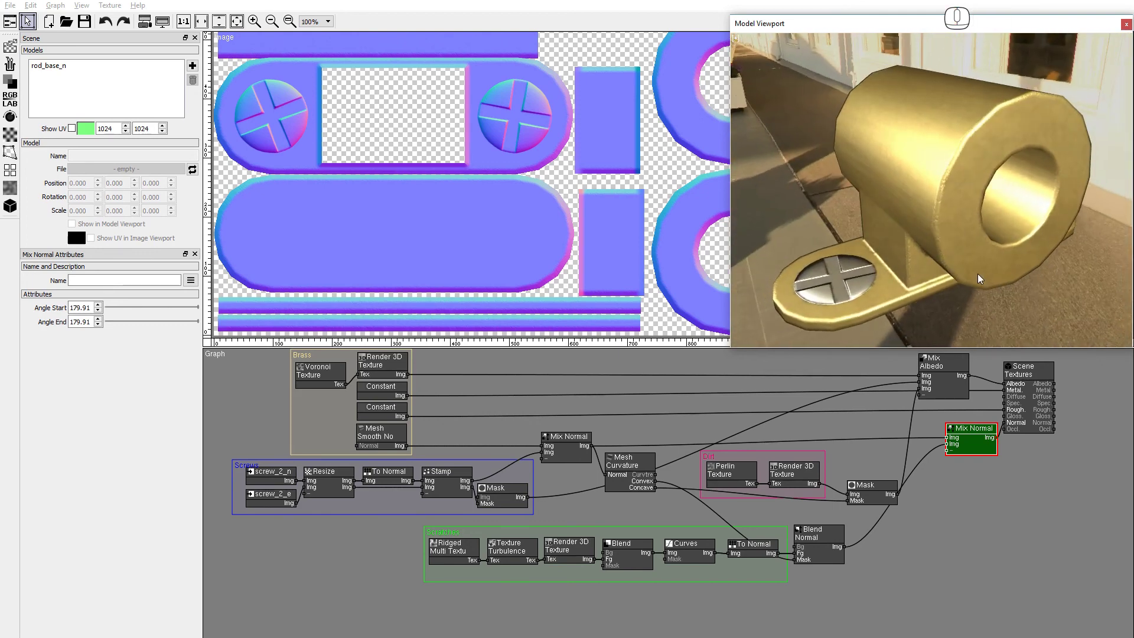